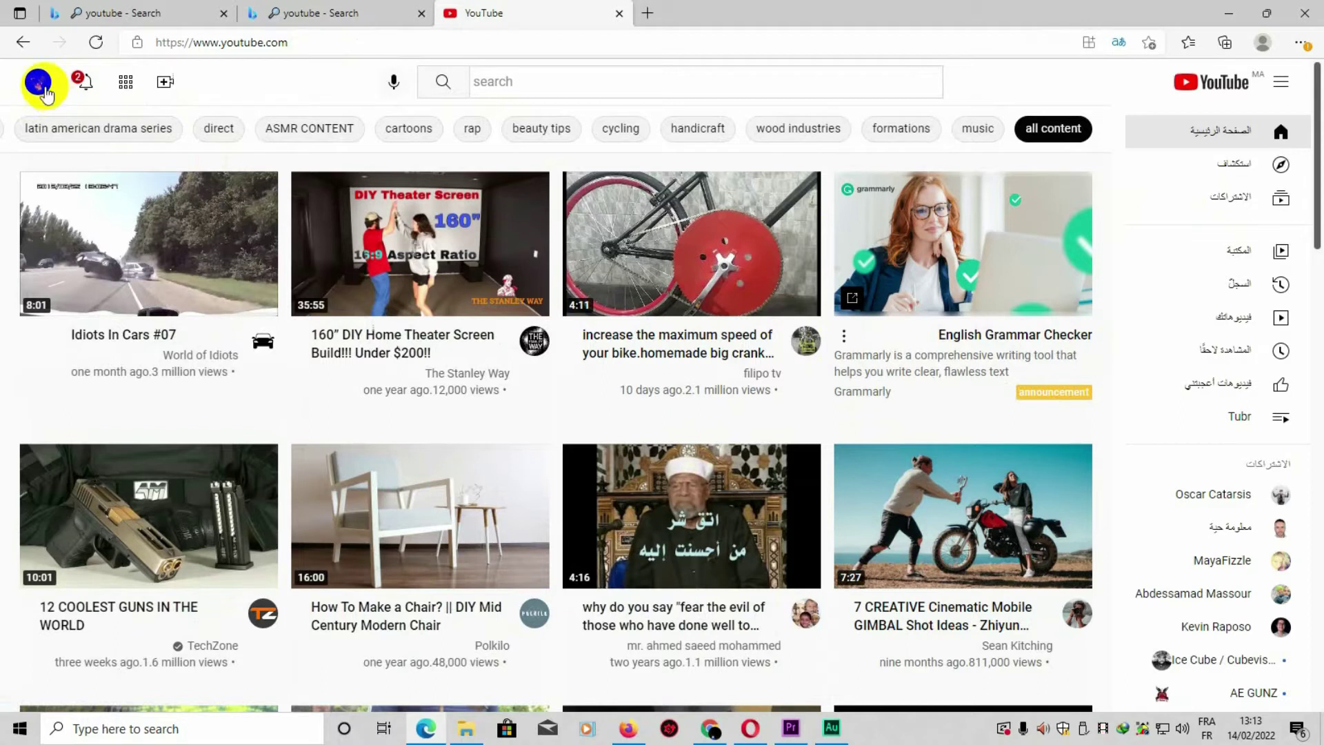
Step: Open your own channel page, pause its trailer video, and go to your videos in YouTube Studio
click(40, 86)
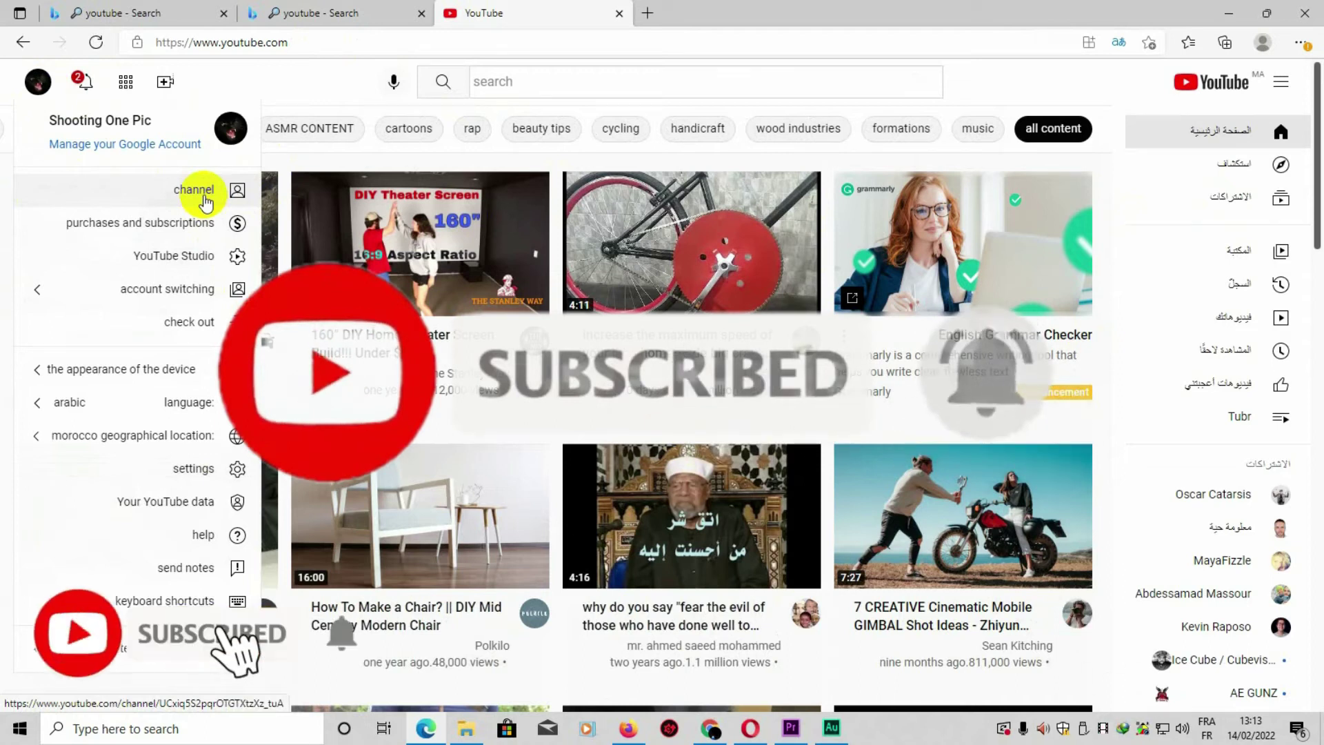
click(200, 193)
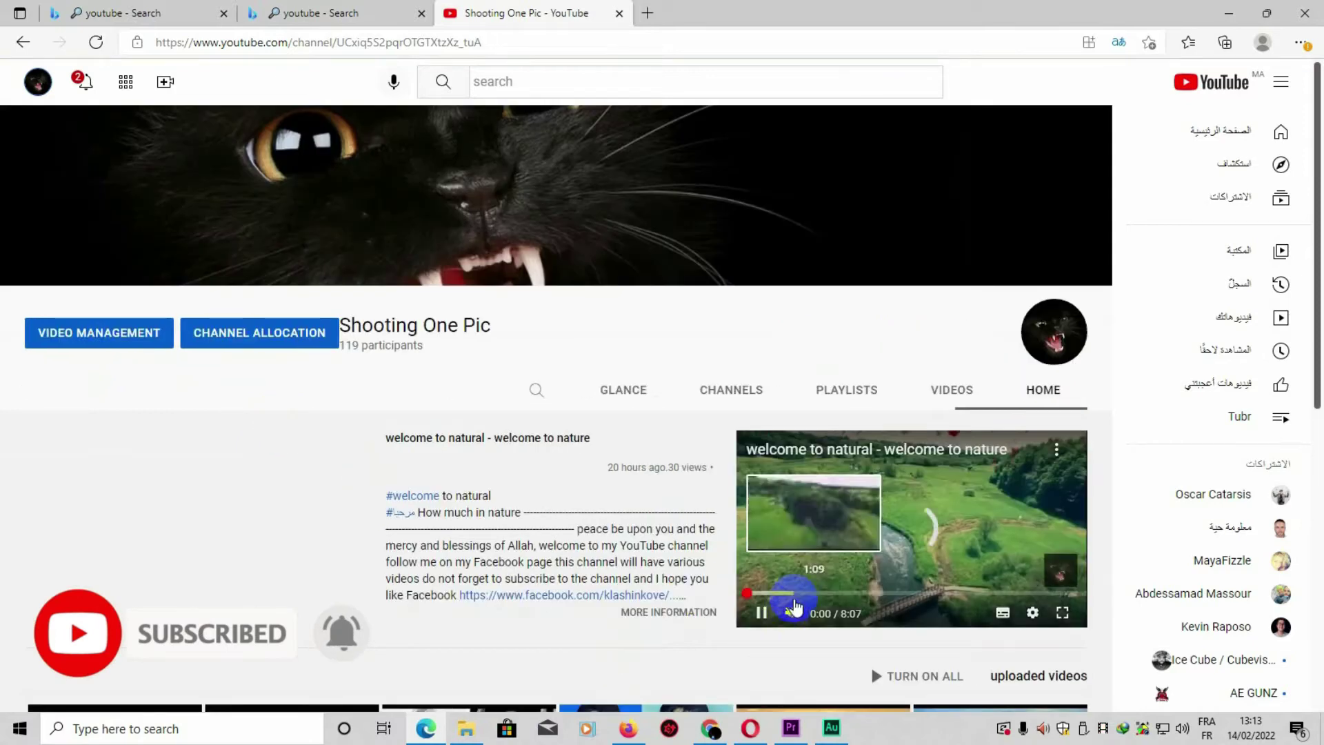
click(1027, 475)
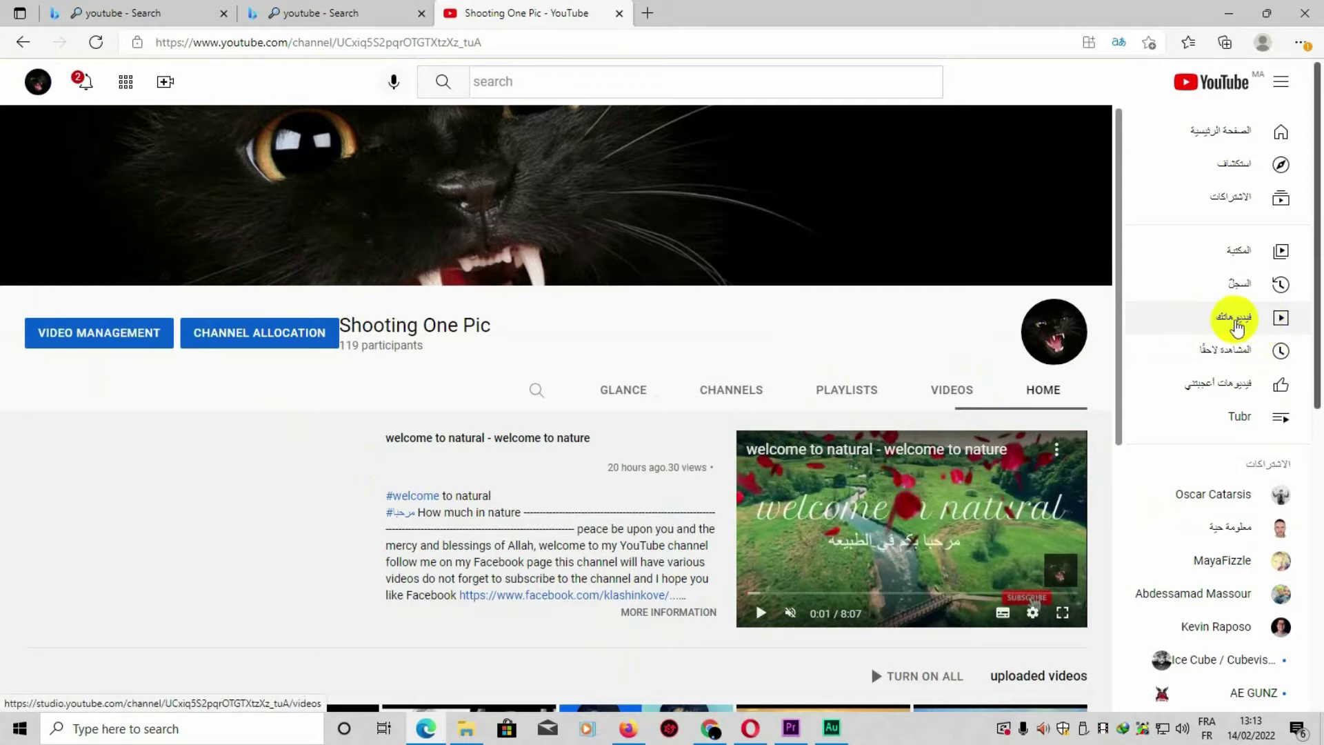
click(1236, 323)
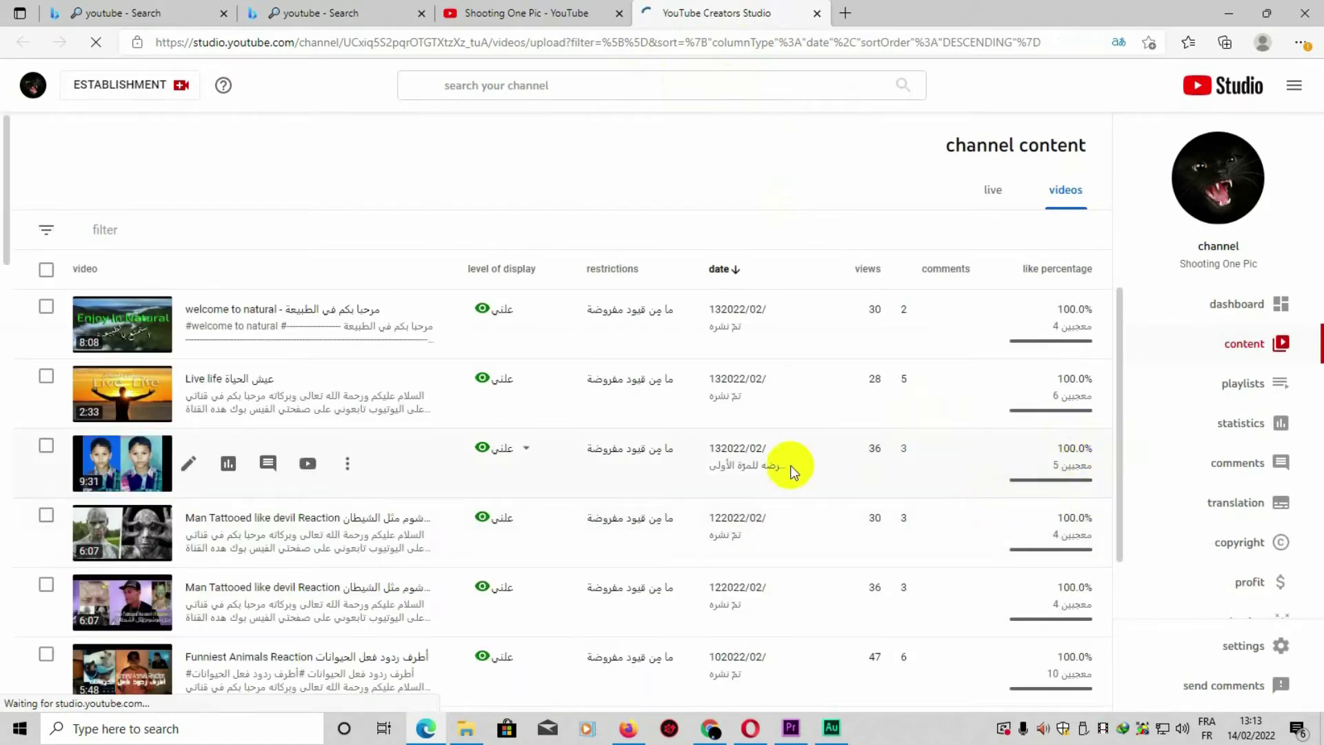
Step: Look over the uploaded videos in the channel content and open the audio file library
scroll(781, 607, down, 1)
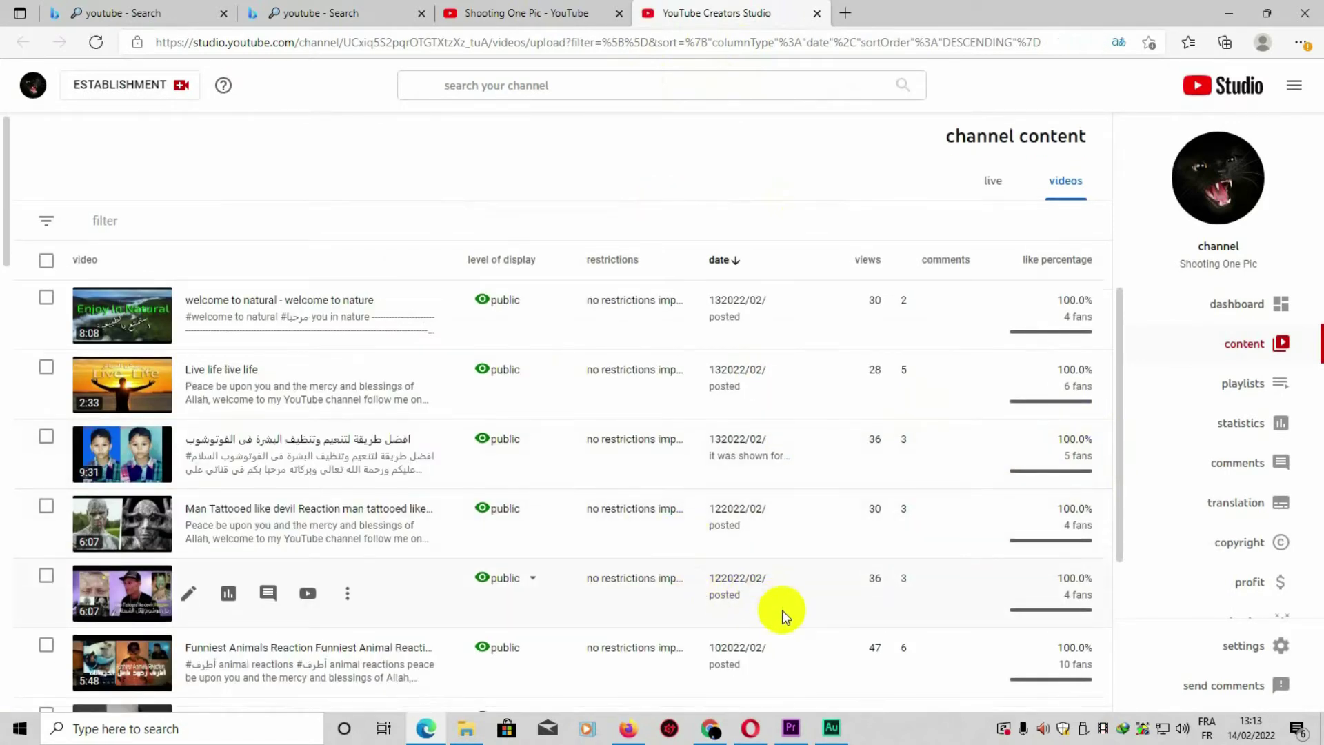
scroll(782, 611, down, 2)
scroll(433, 557, up, 2)
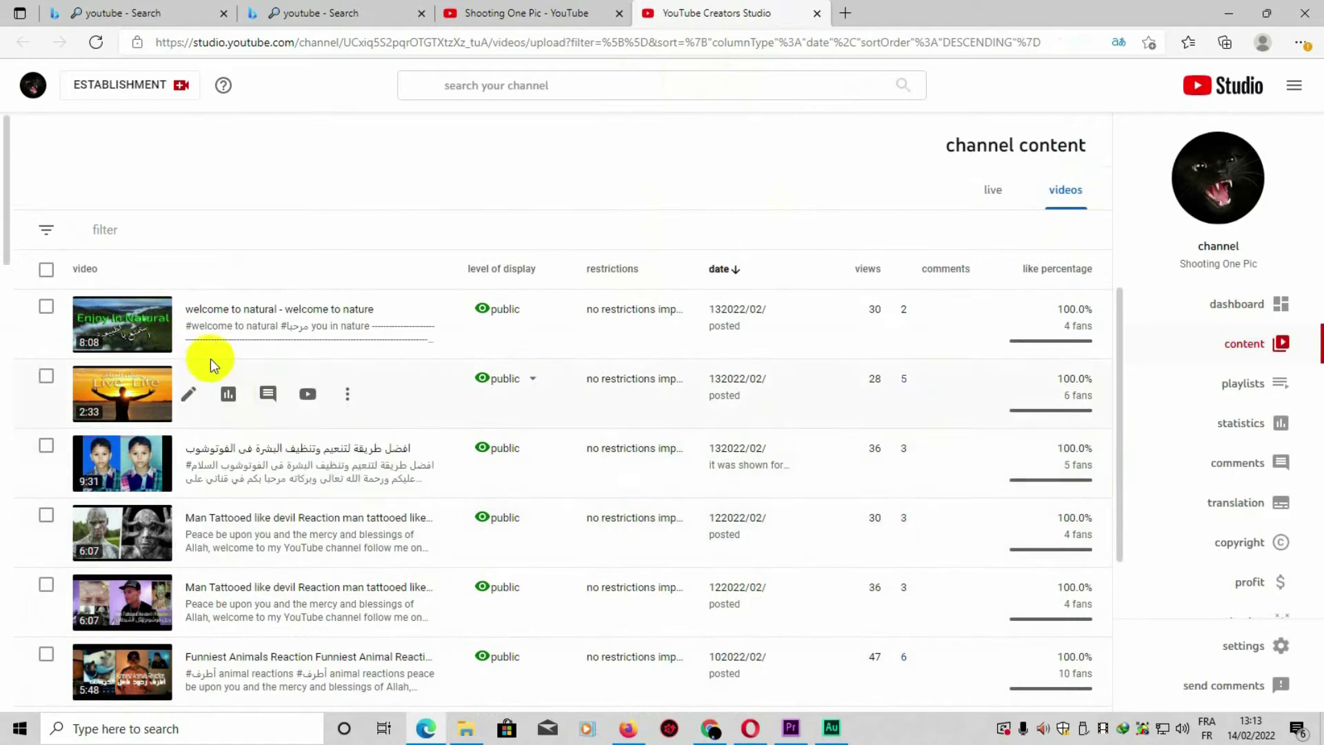
click(174, 330)
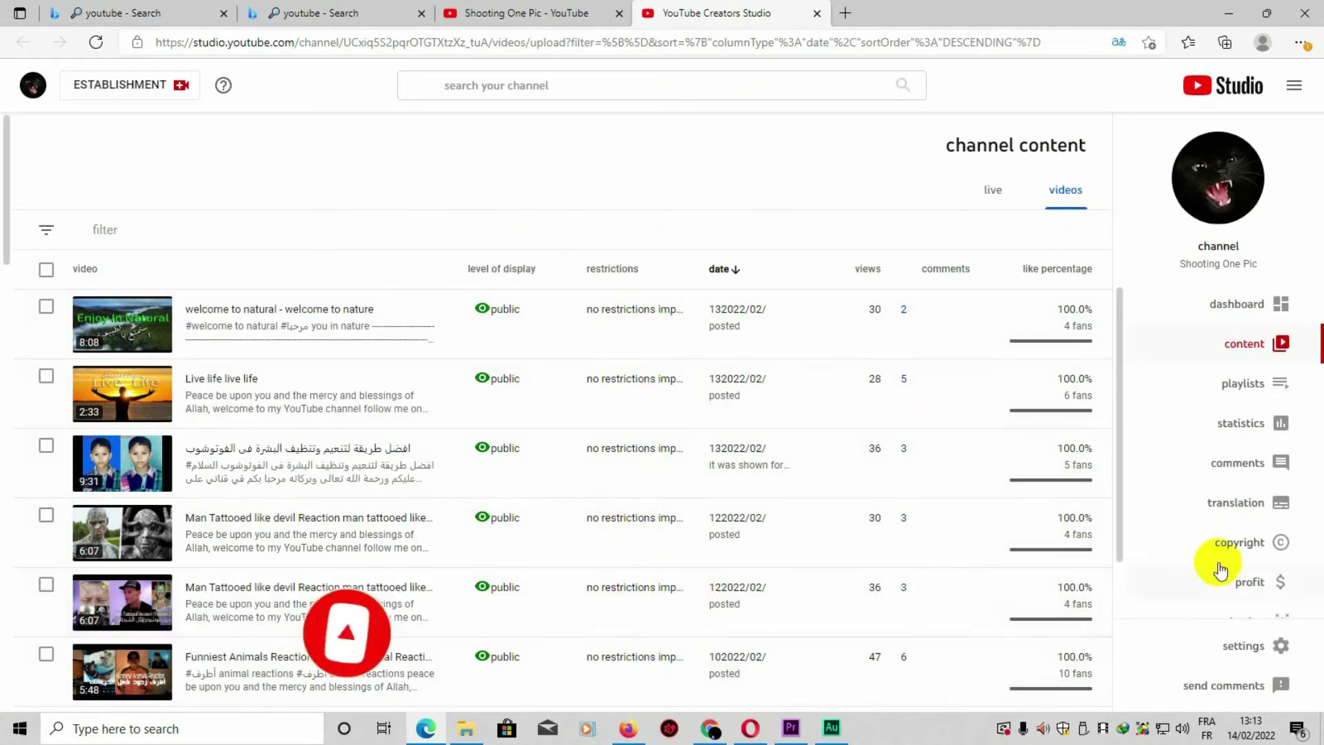
scroll(1235, 541, down, 2)
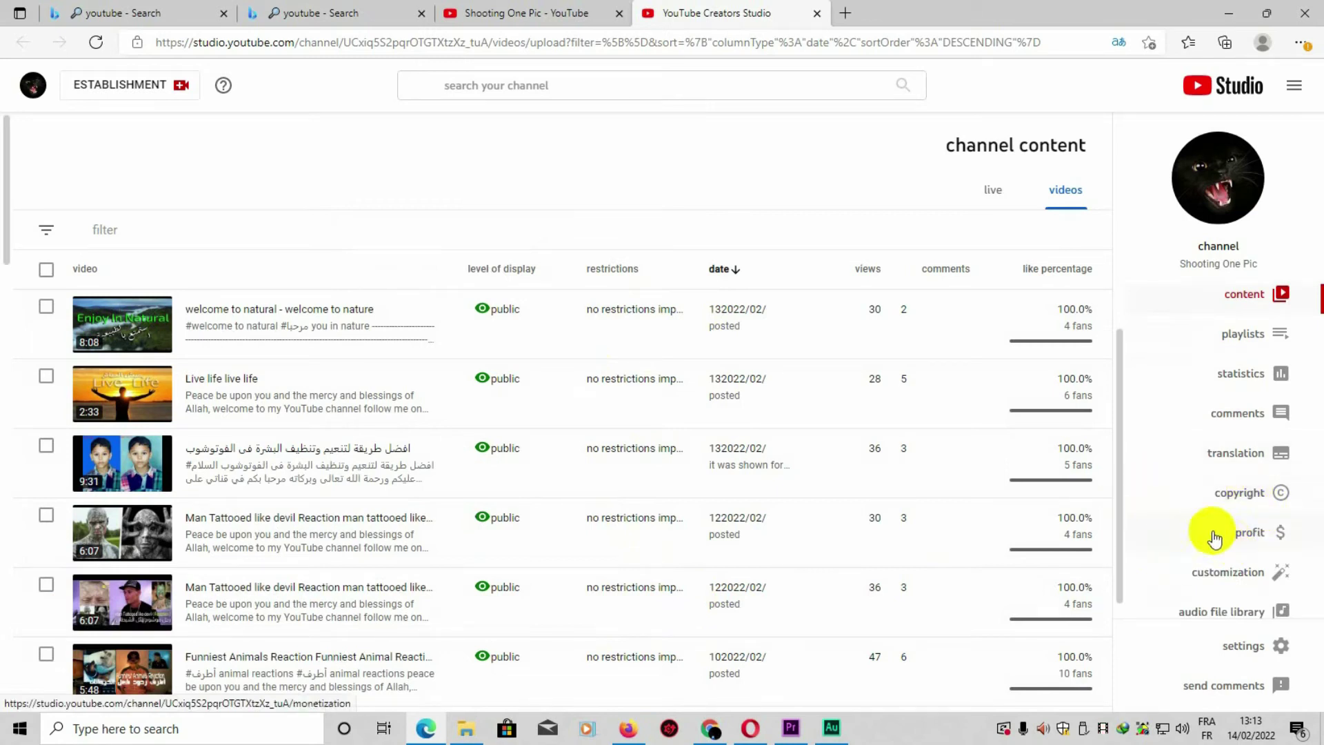
scroll(1259, 596, down, 1)
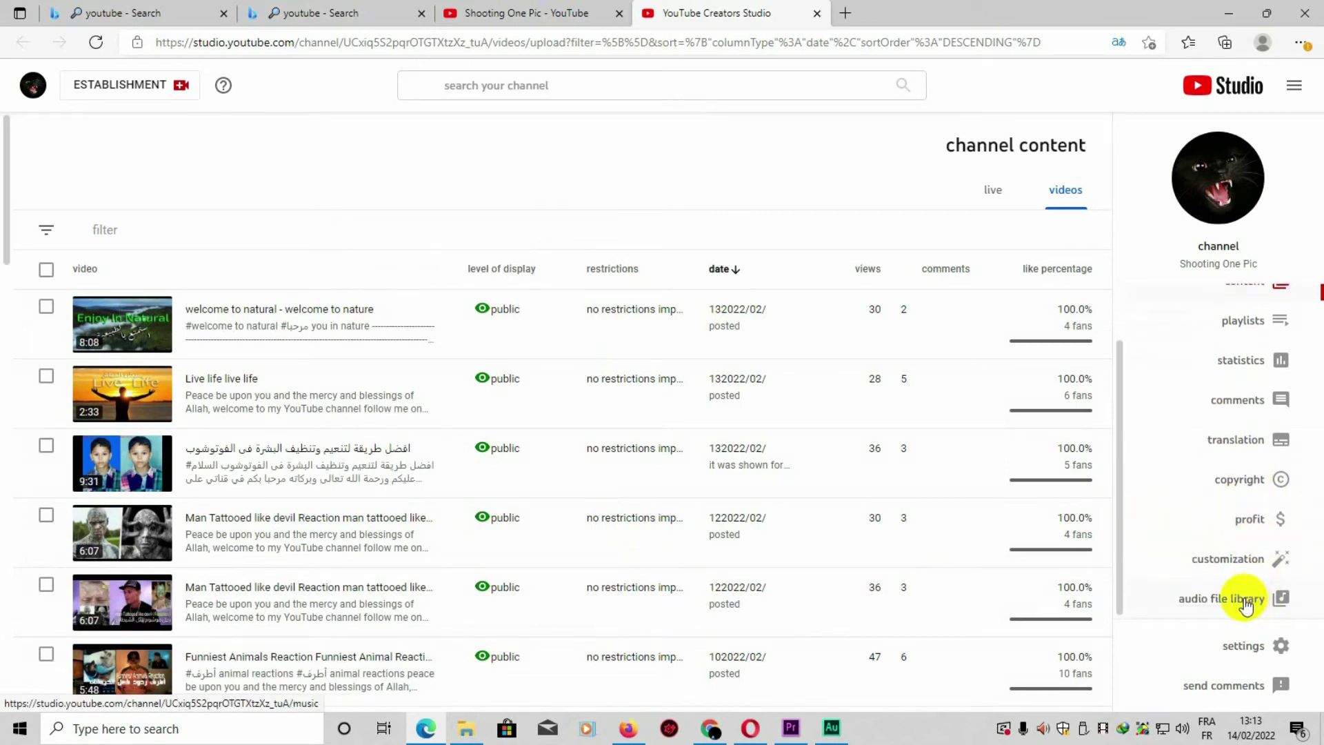
click(1248, 600)
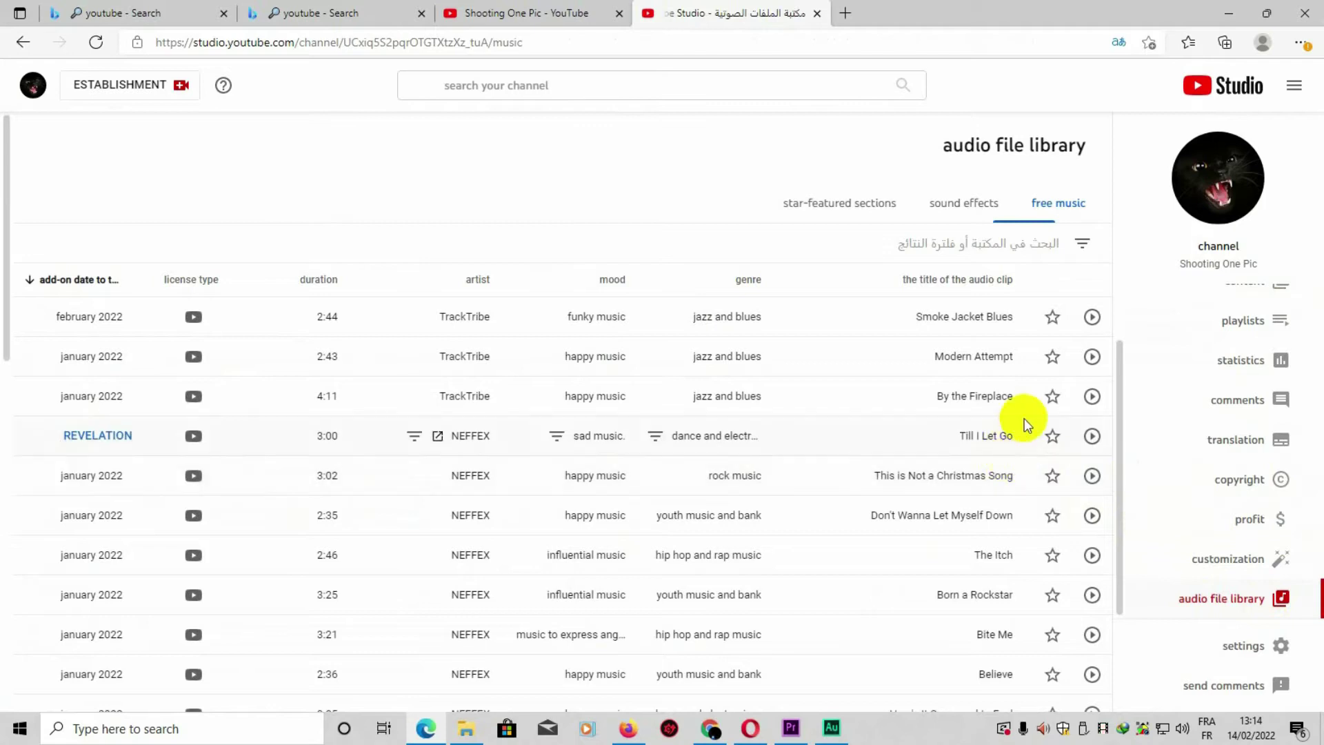
Step: Browse the free music list and preview Smoke Jacket Blues, Modern Attempt and By the Fireplace, stopping playback at the end
scroll(636, 460, down, 2)
scroll(635, 463, down, 5)
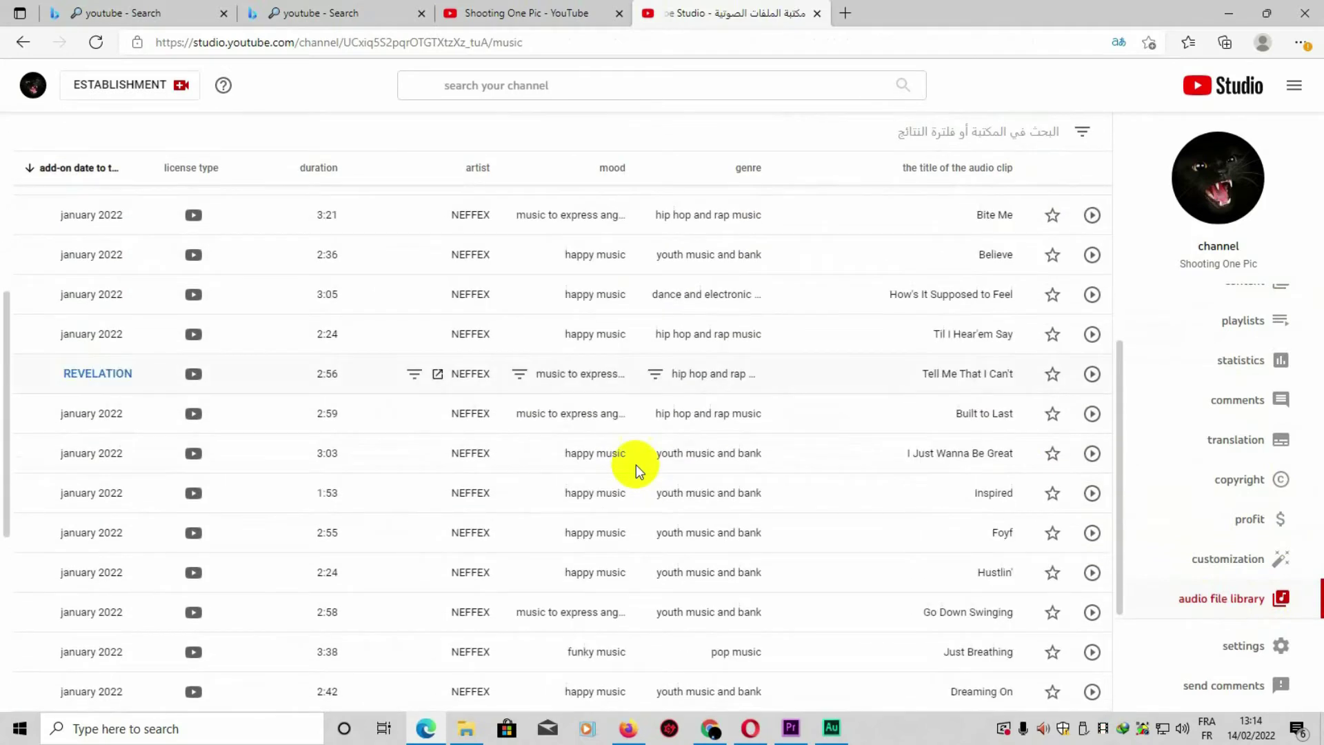
scroll(662, 497, up, 5)
scroll(682, 490, up, 2)
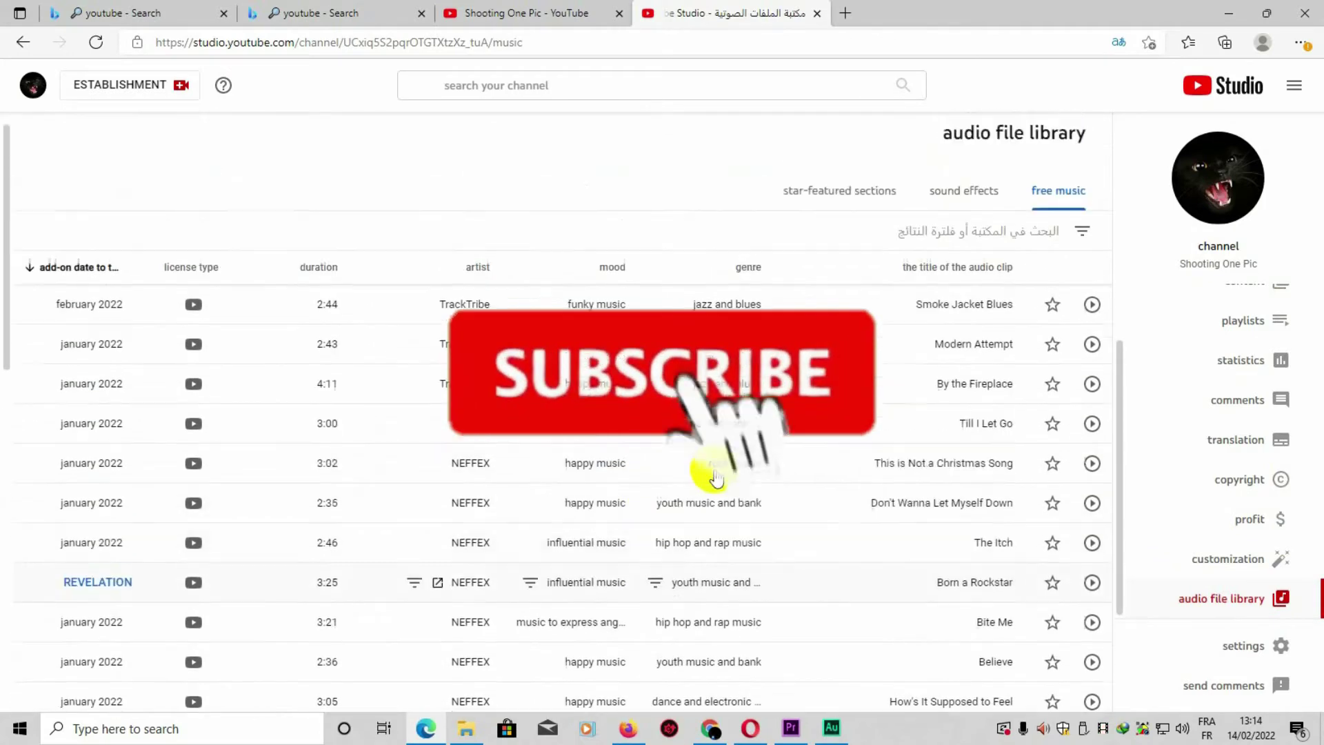
click(1092, 317)
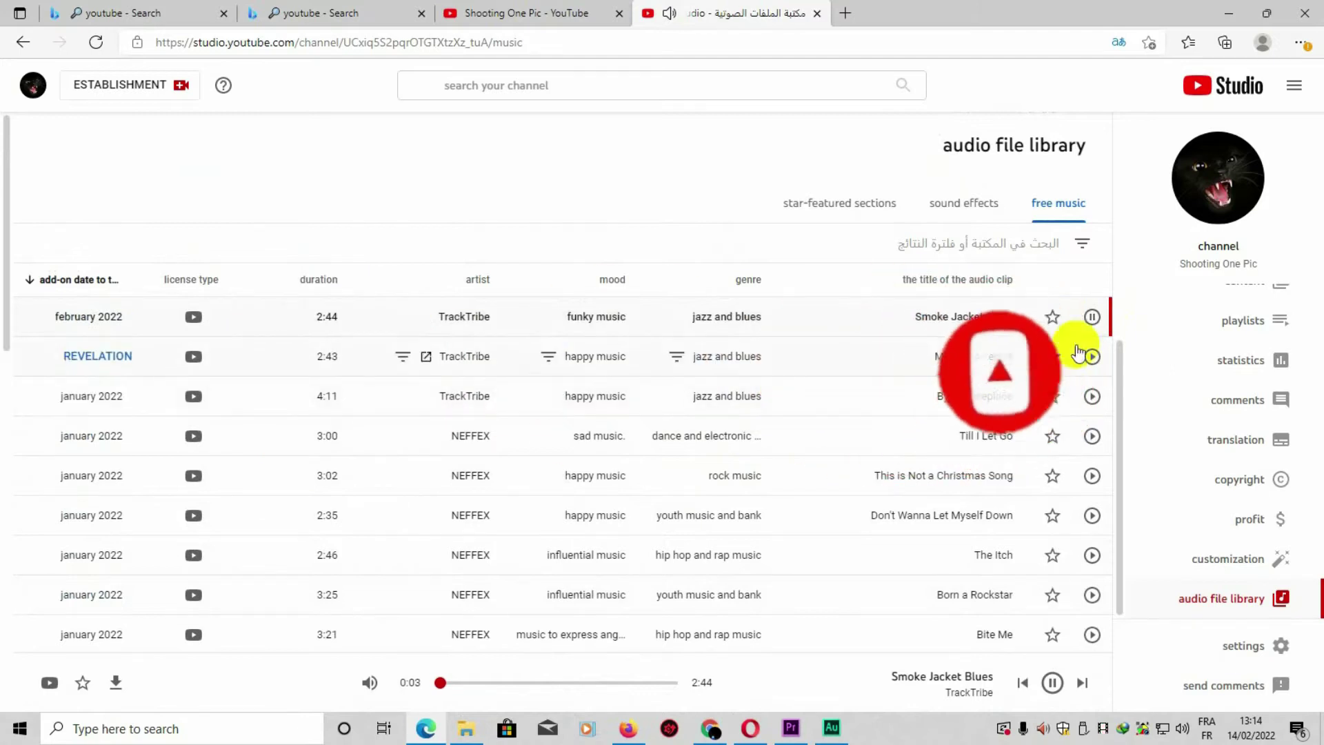
click(1092, 318)
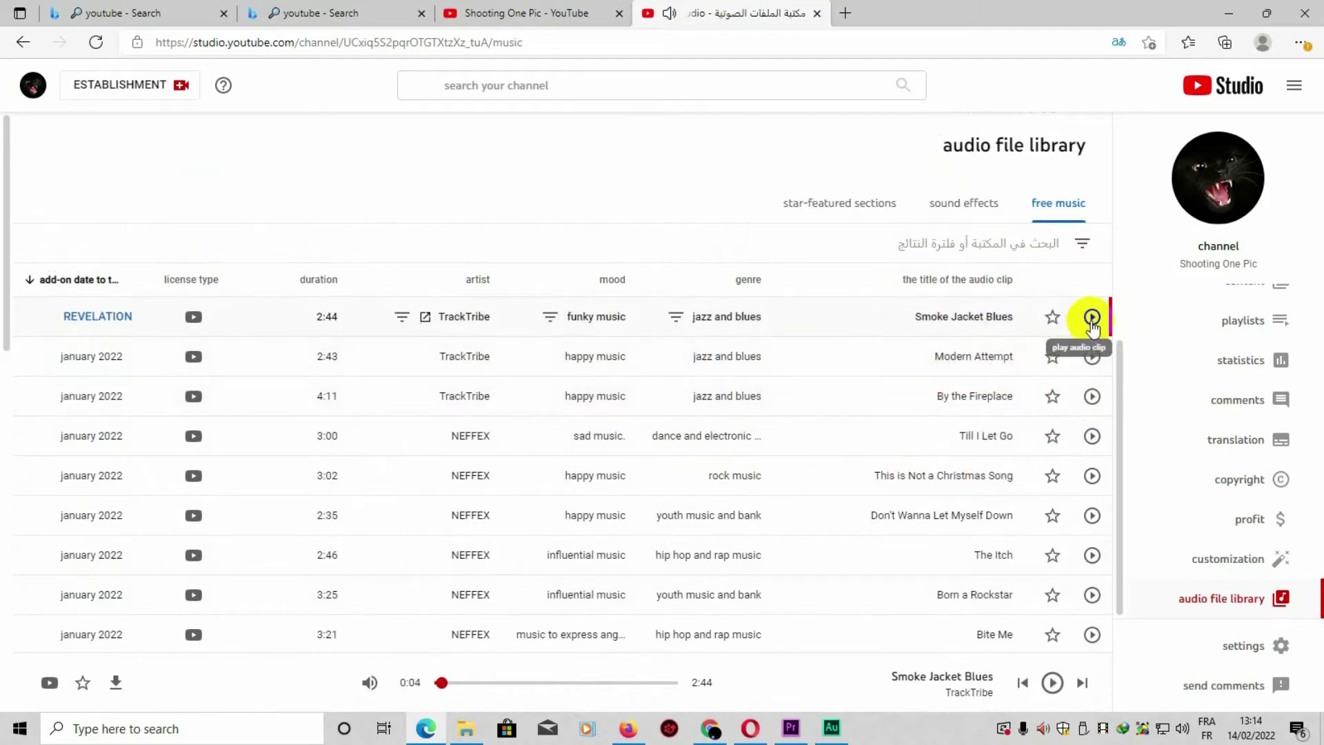
click(1091, 319)
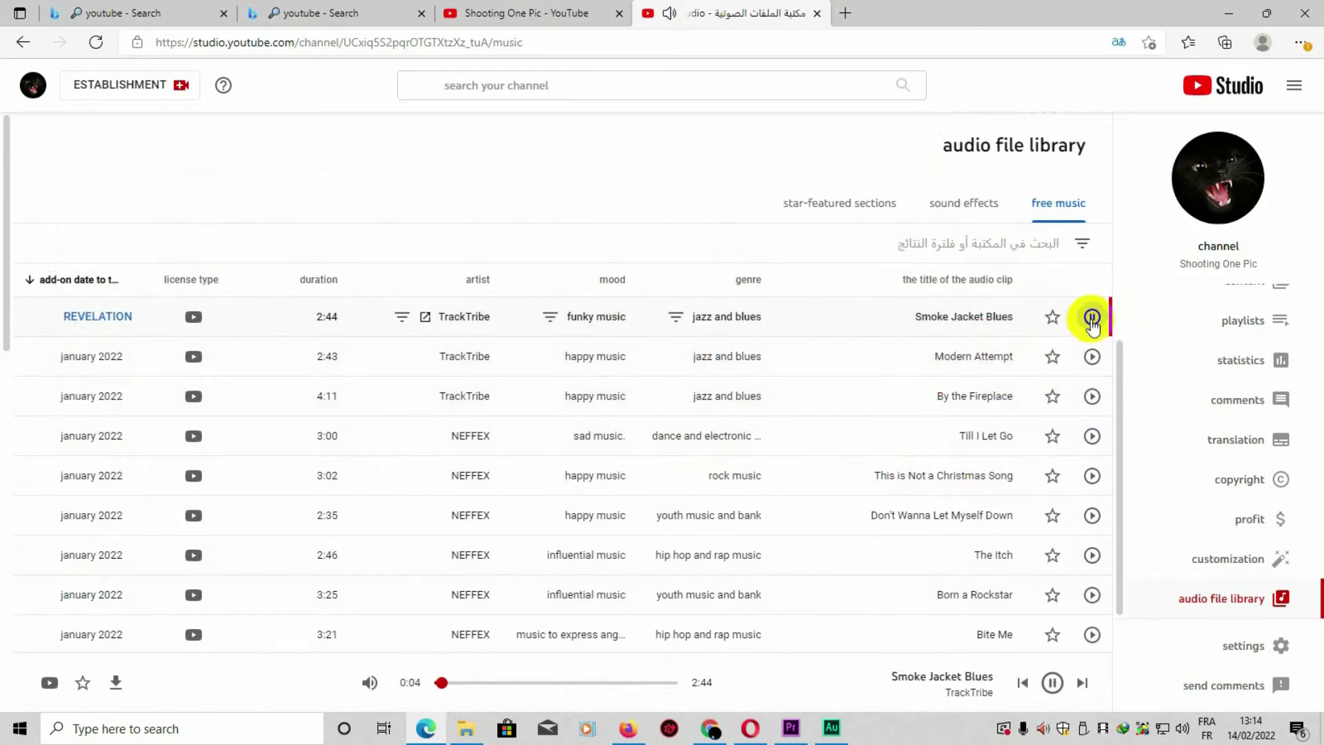
click(1092, 357)
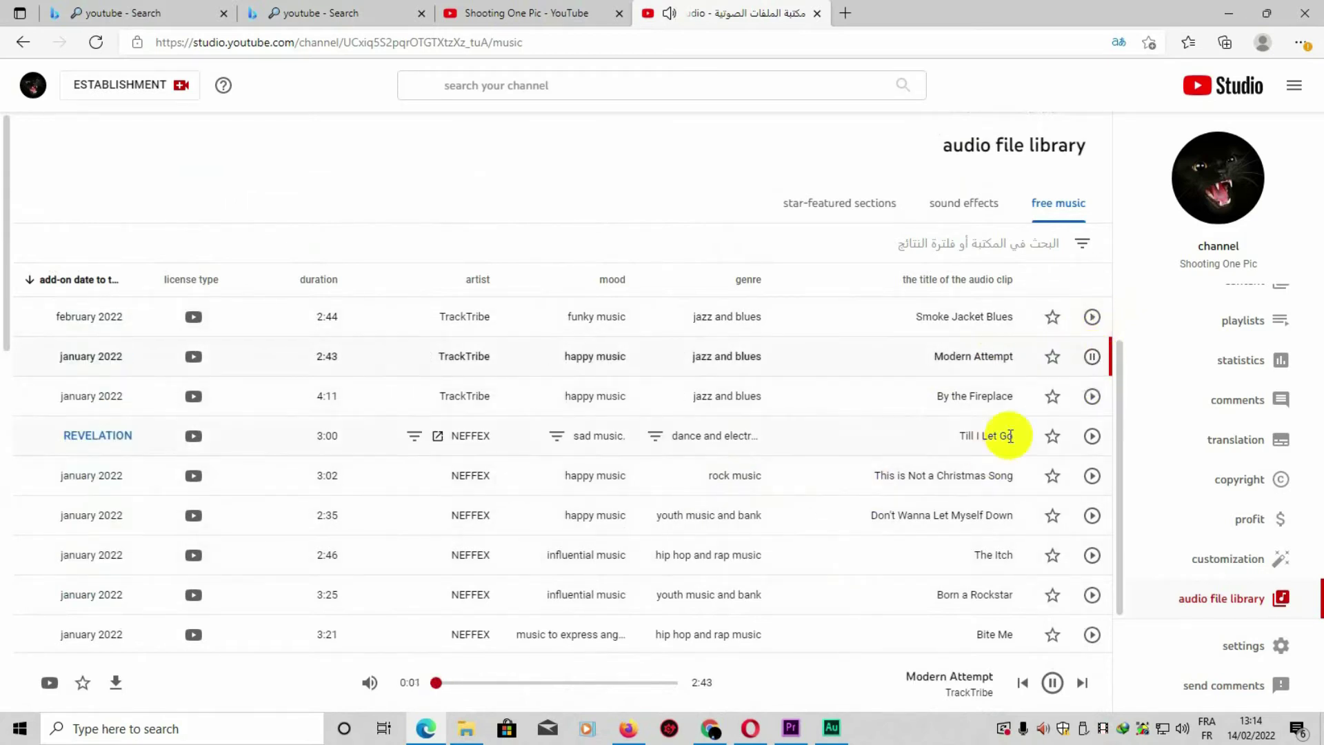
click(1092, 396)
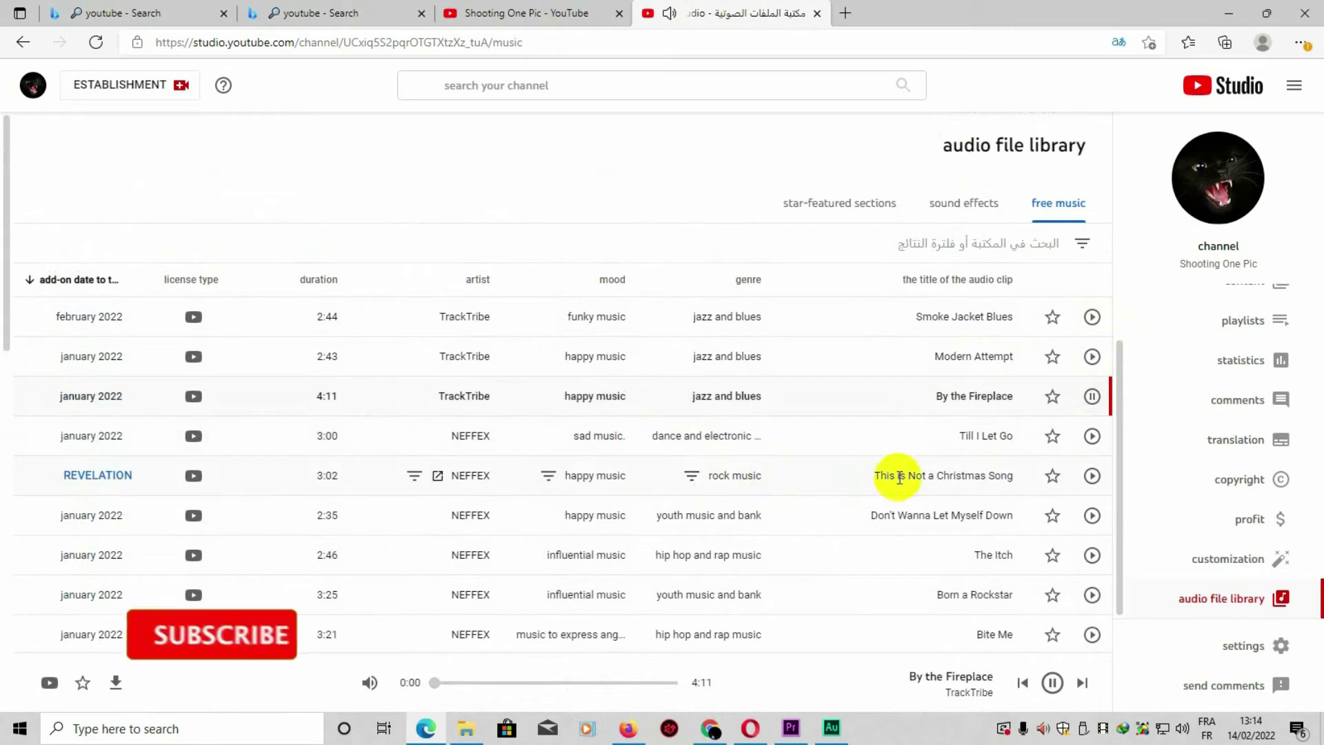
click(1094, 397)
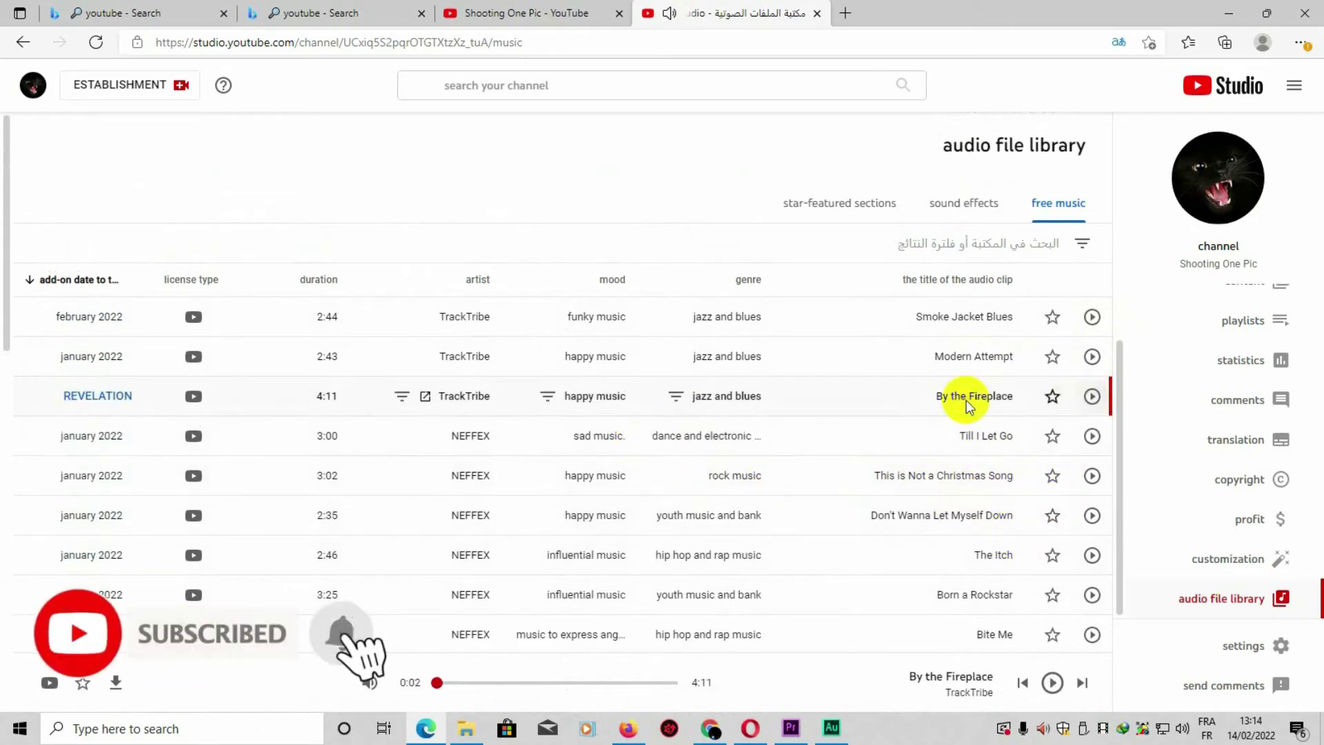
Step: Search the free music in the audio library for "happ"
click(1002, 245)
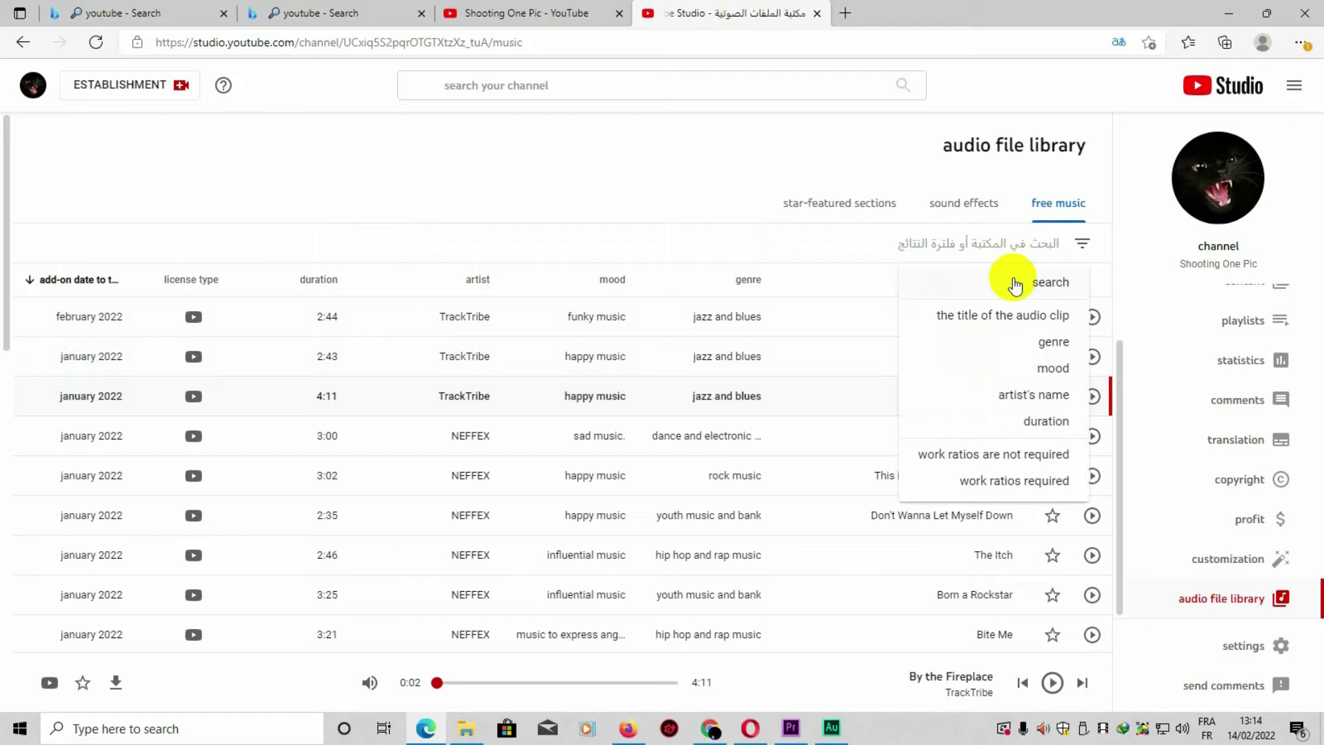
text(h)
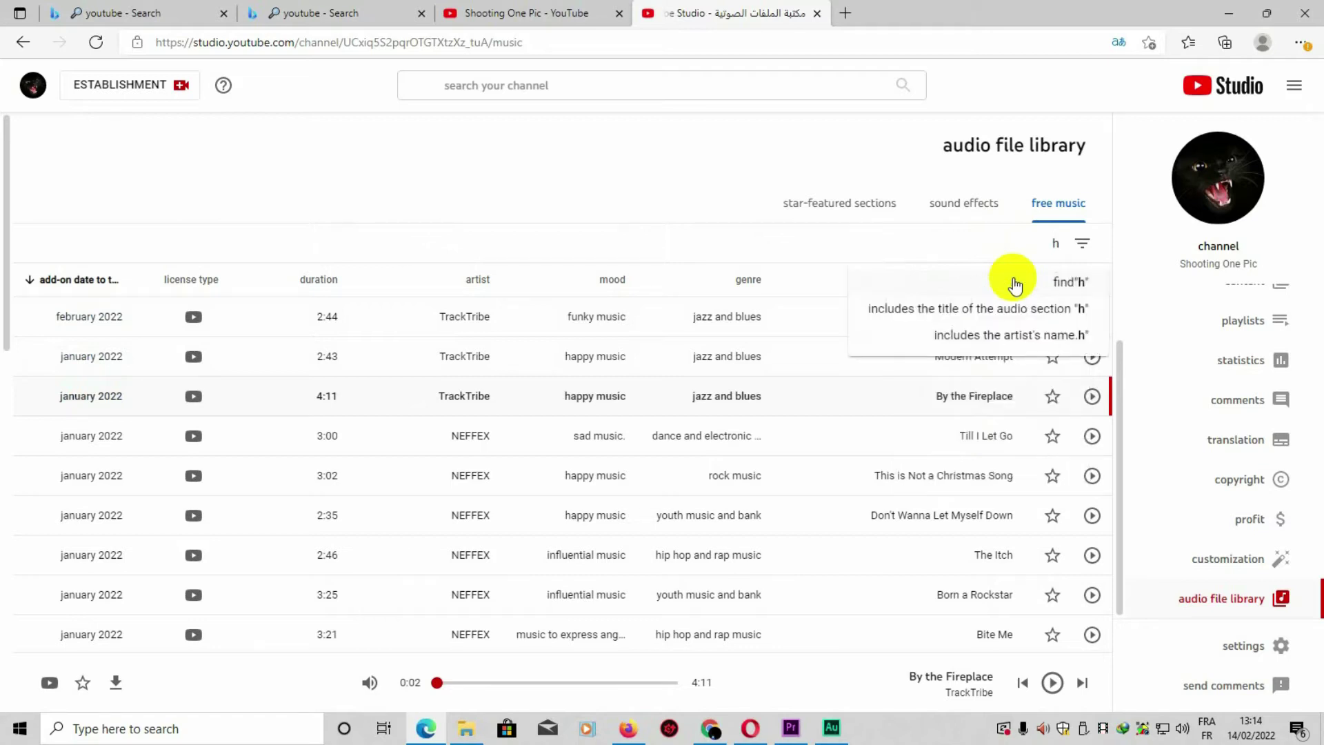
text(app)
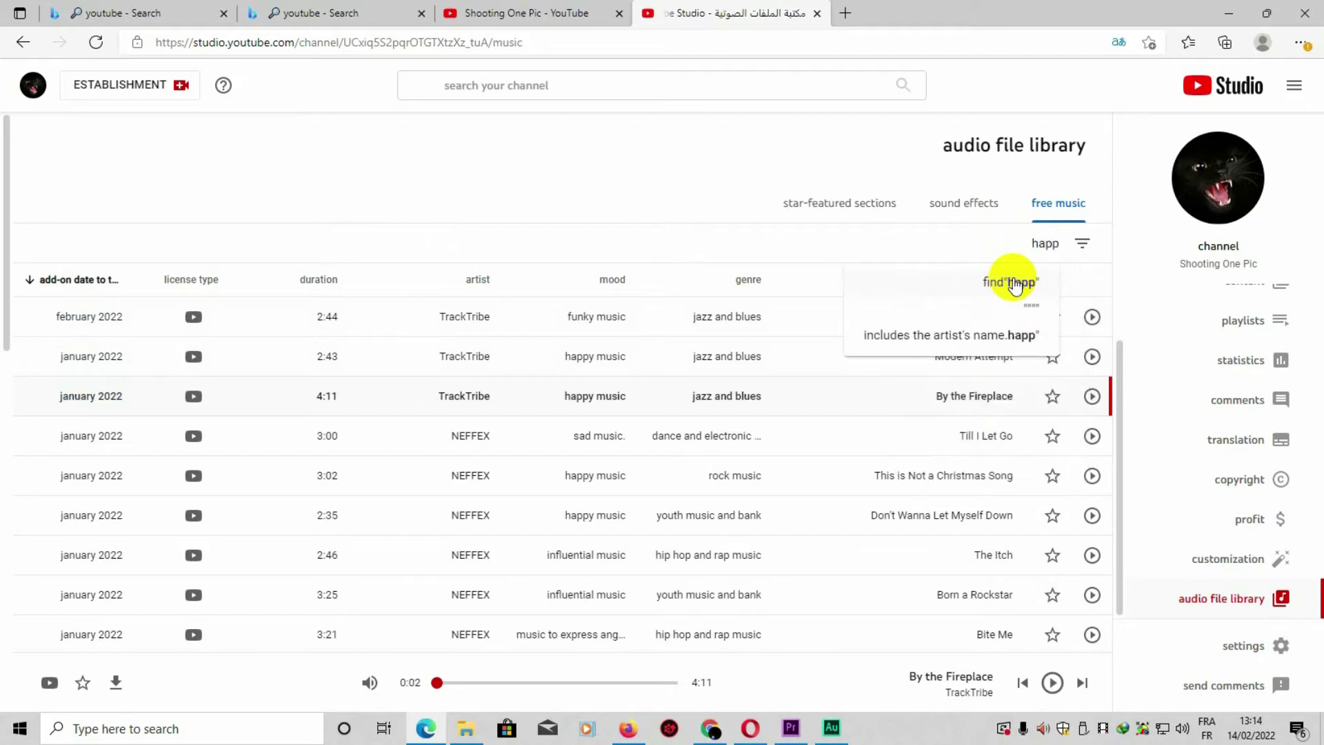
click(1014, 284)
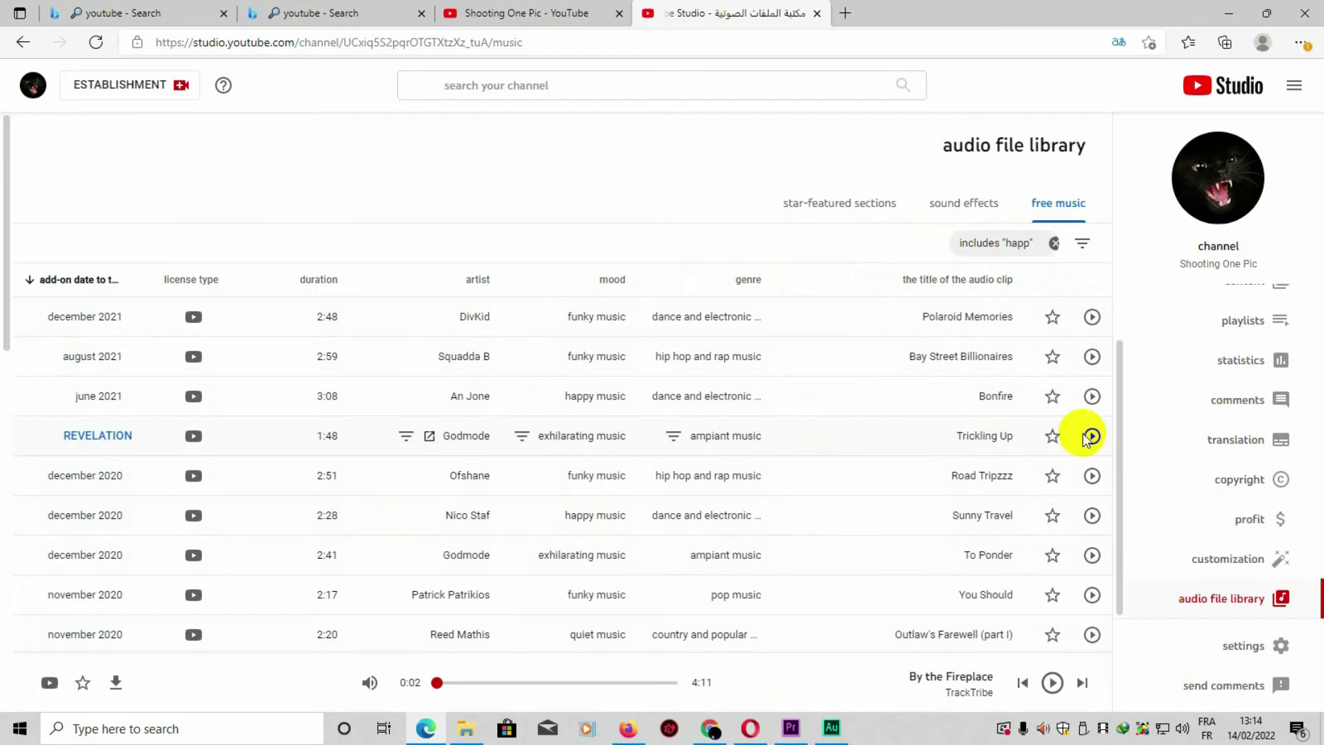
Step: Preview Polaroid Memories, Bay Street Billionaires, Bonfire, Trickling Up and Road Tripzzz from the search results, then stop playback
click(1091, 317)
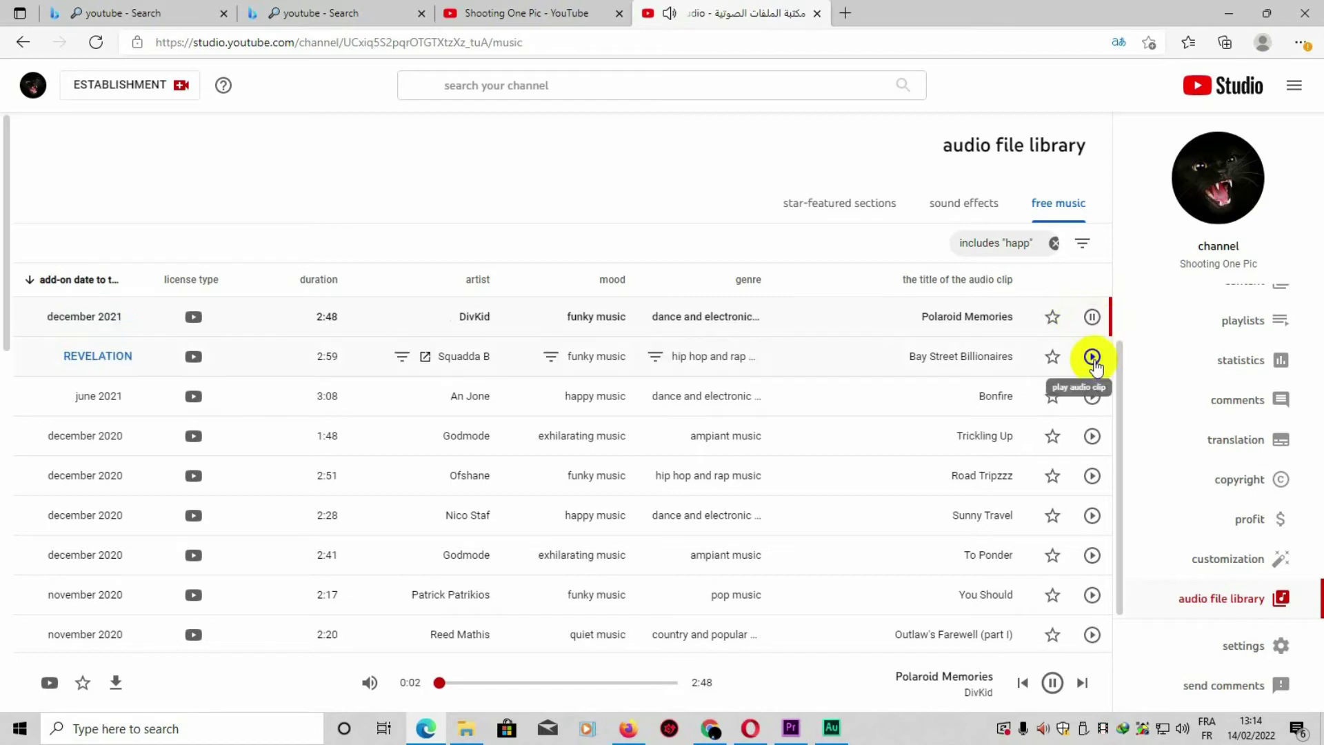
click(1091, 316)
click(1092, 356)
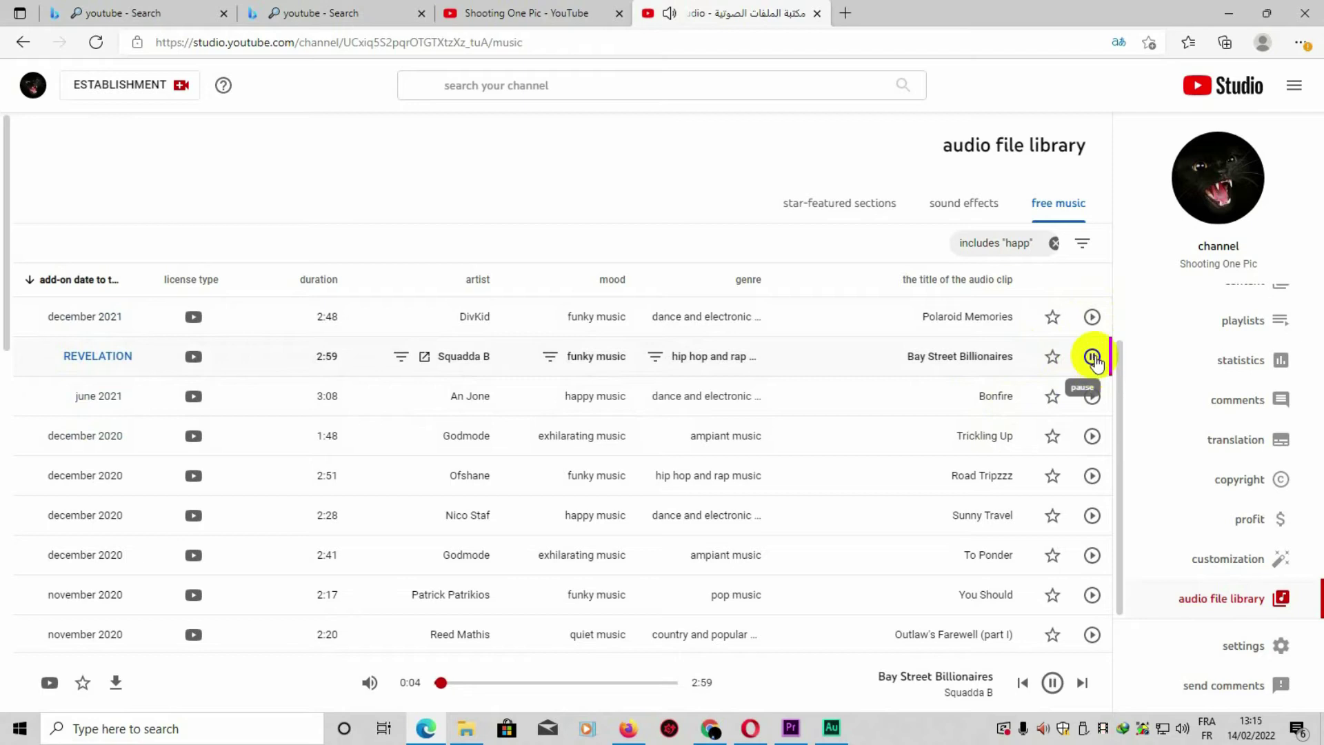
click(1091, 396)
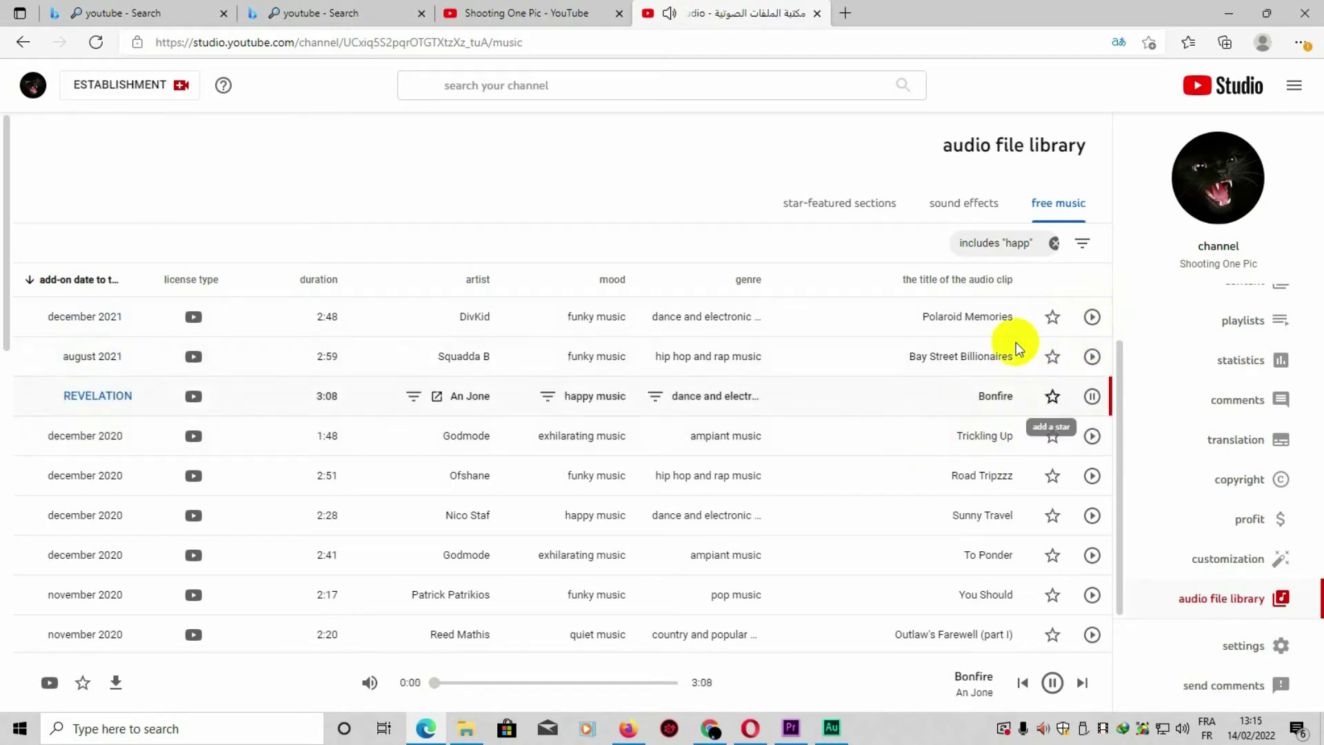
click(1091, 437)
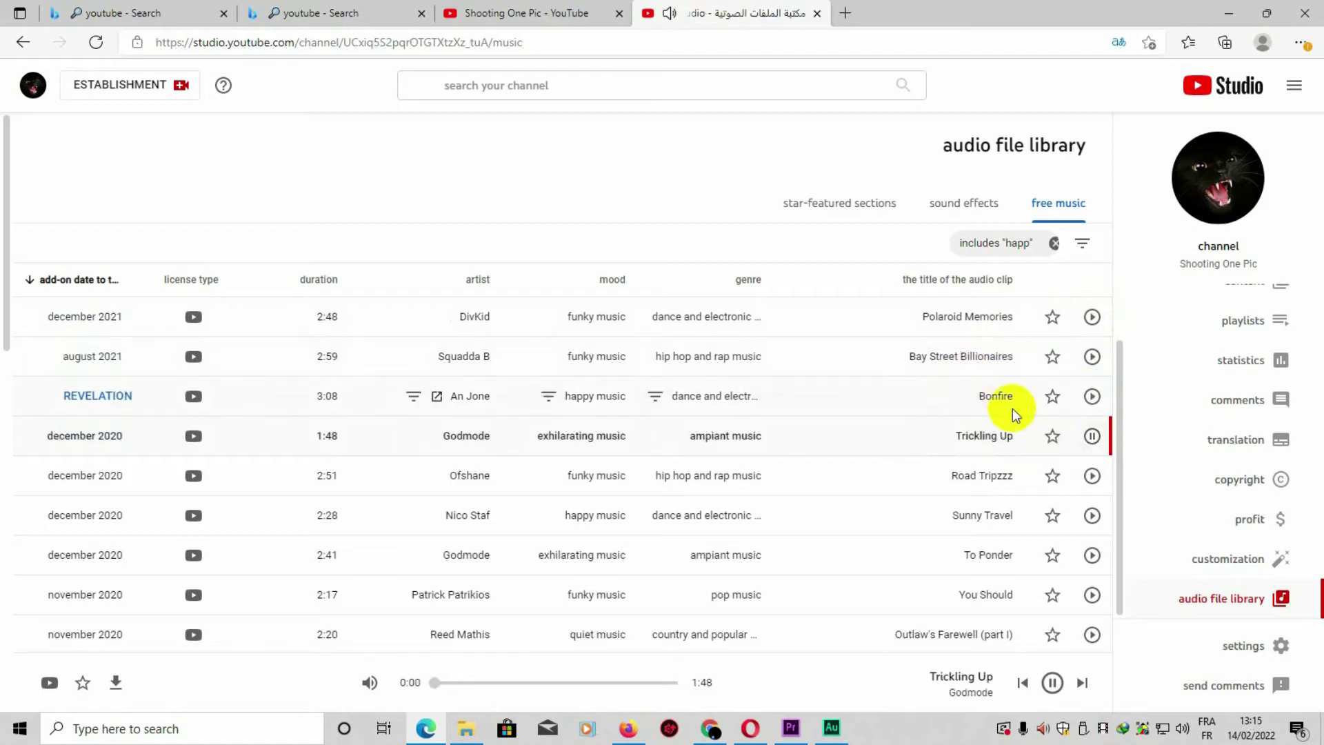
click(1092, 475)
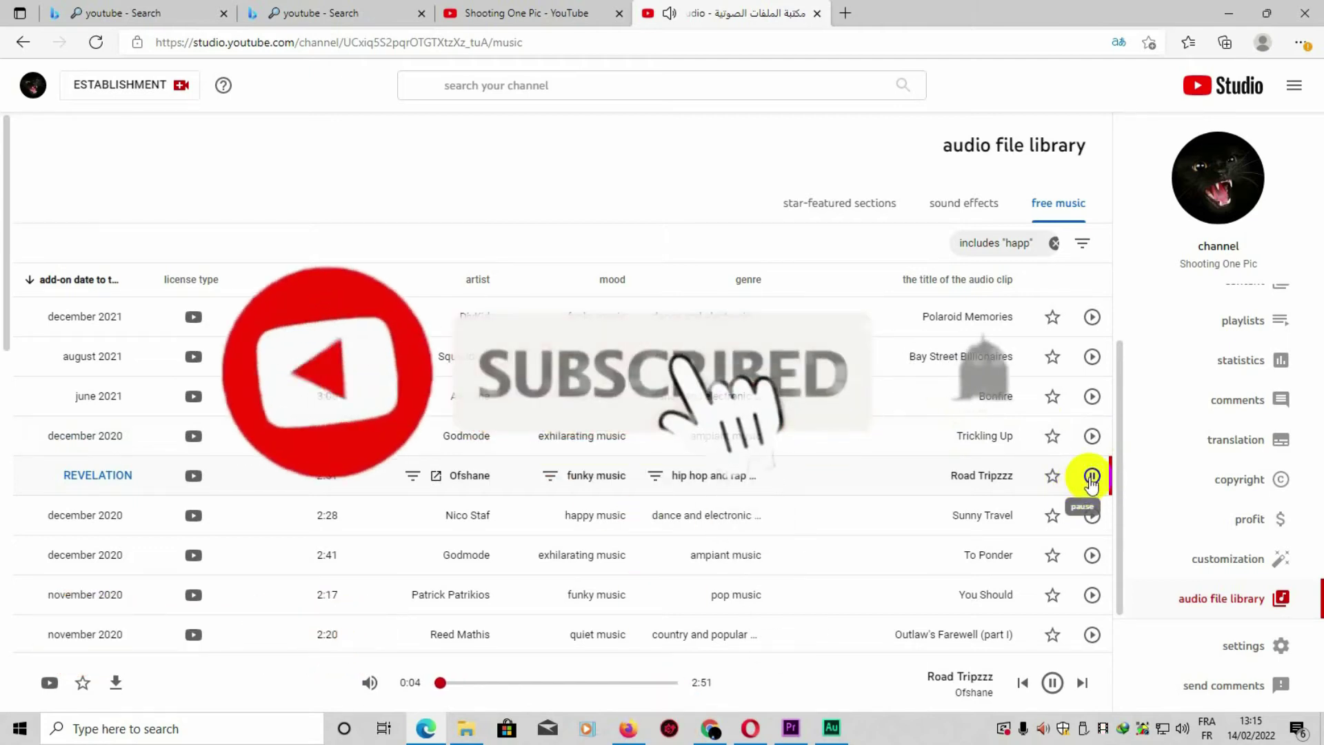
click(1091, 477)
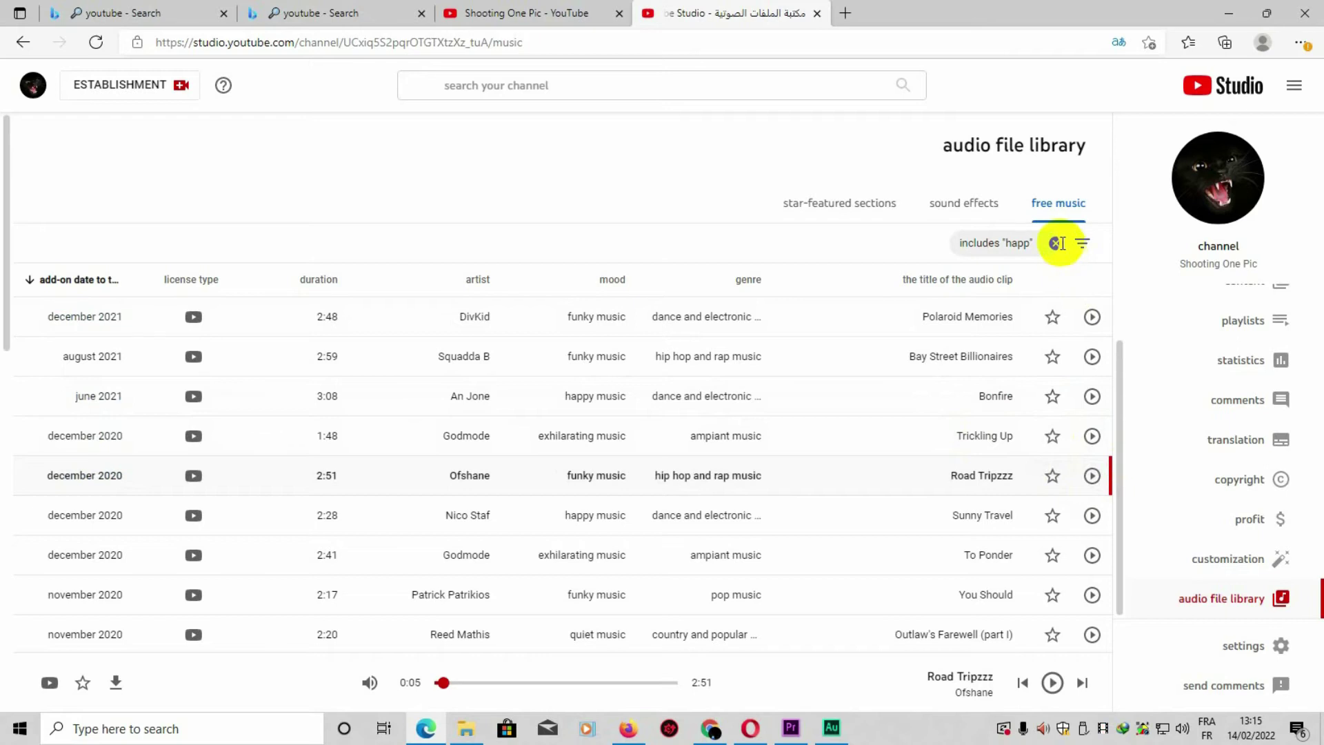
Step: Replace the "happ" filter with a free music search for "instrumental rap", and clear that filter too
click(1055, 244)
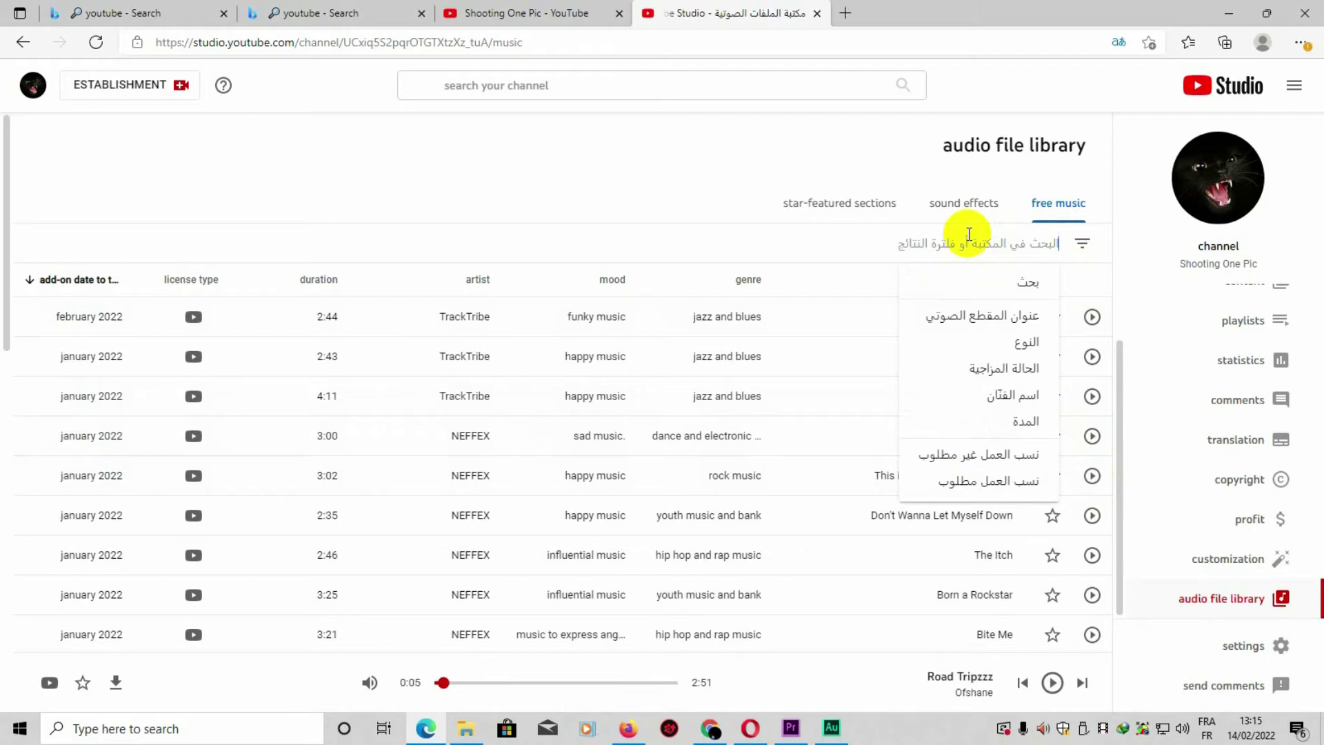
text(in)
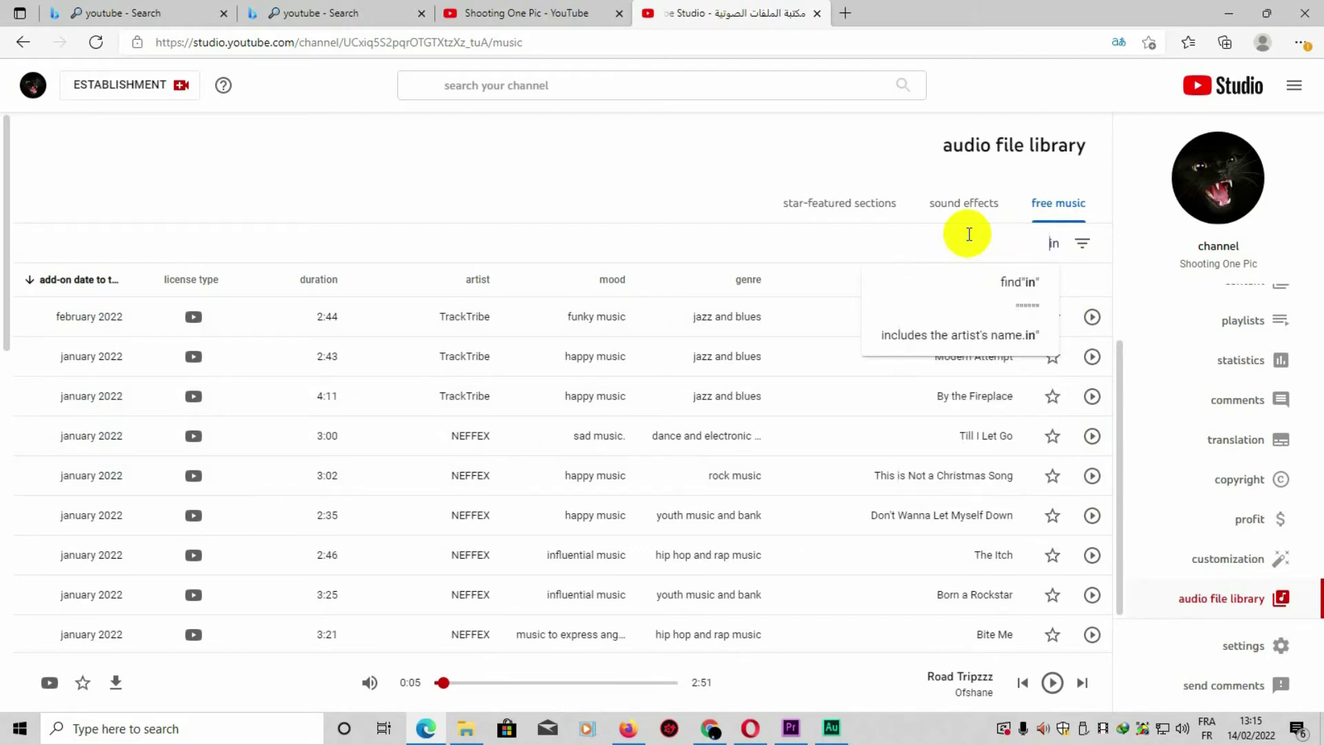
text(stru)
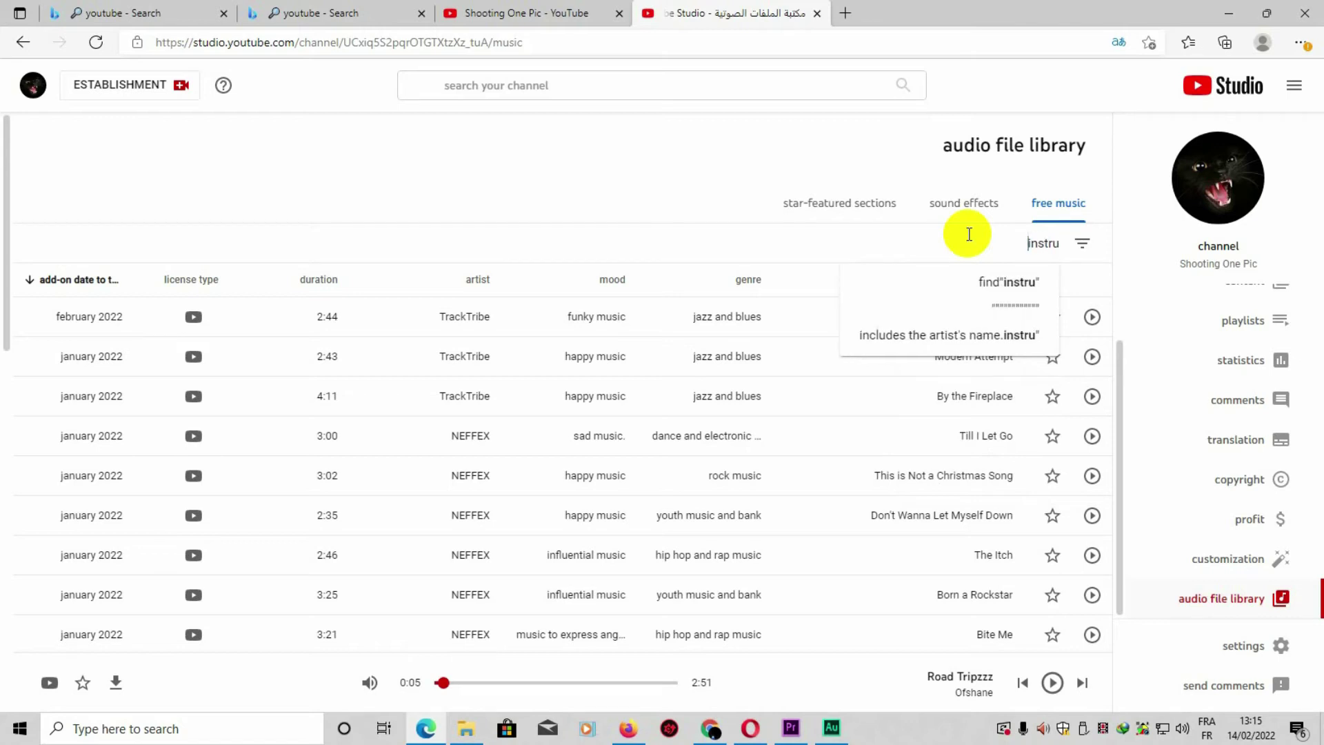
text(ment)
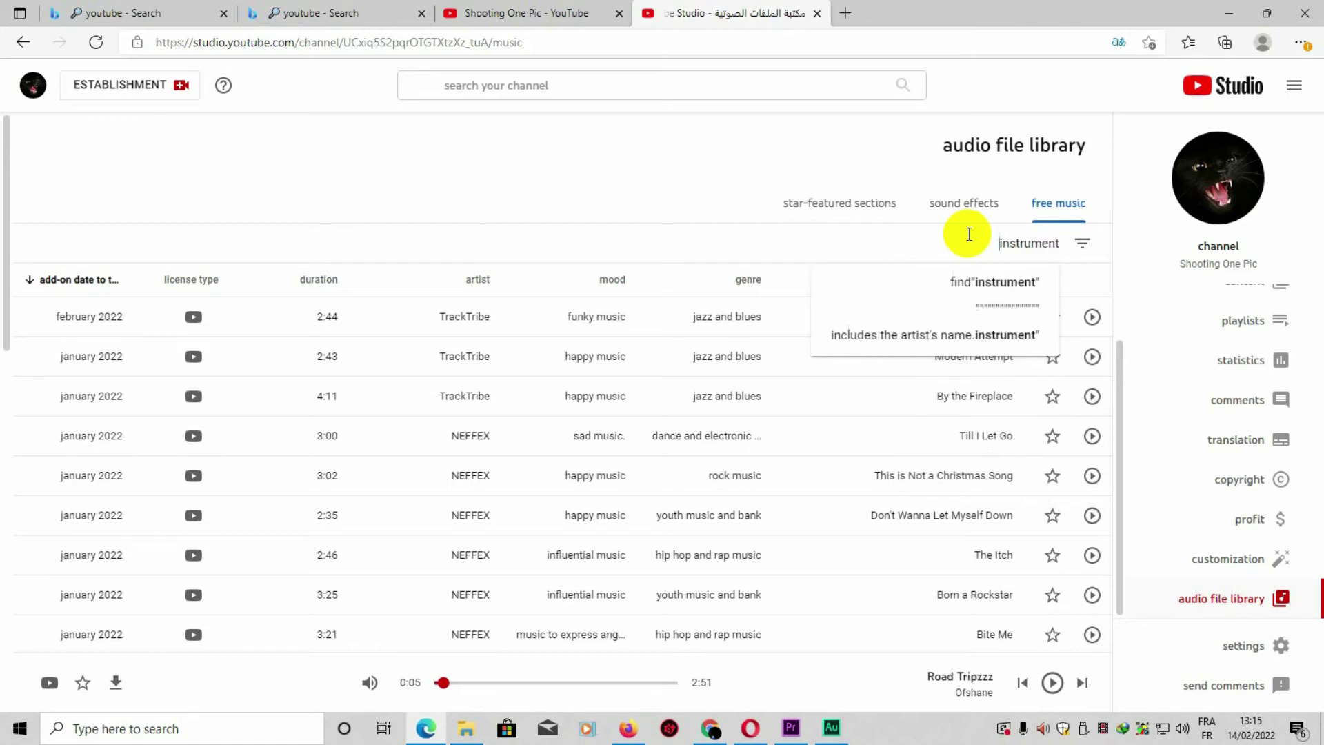
text(al rap)
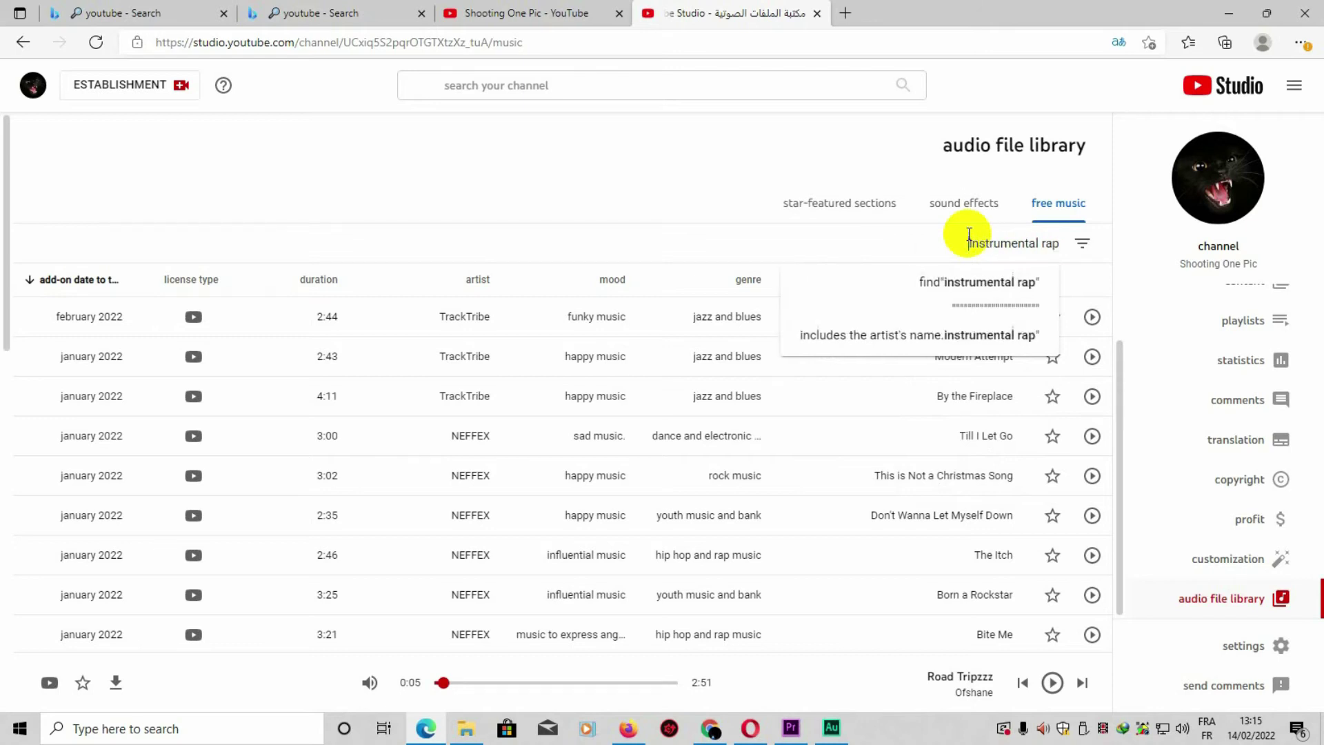
key(Return)
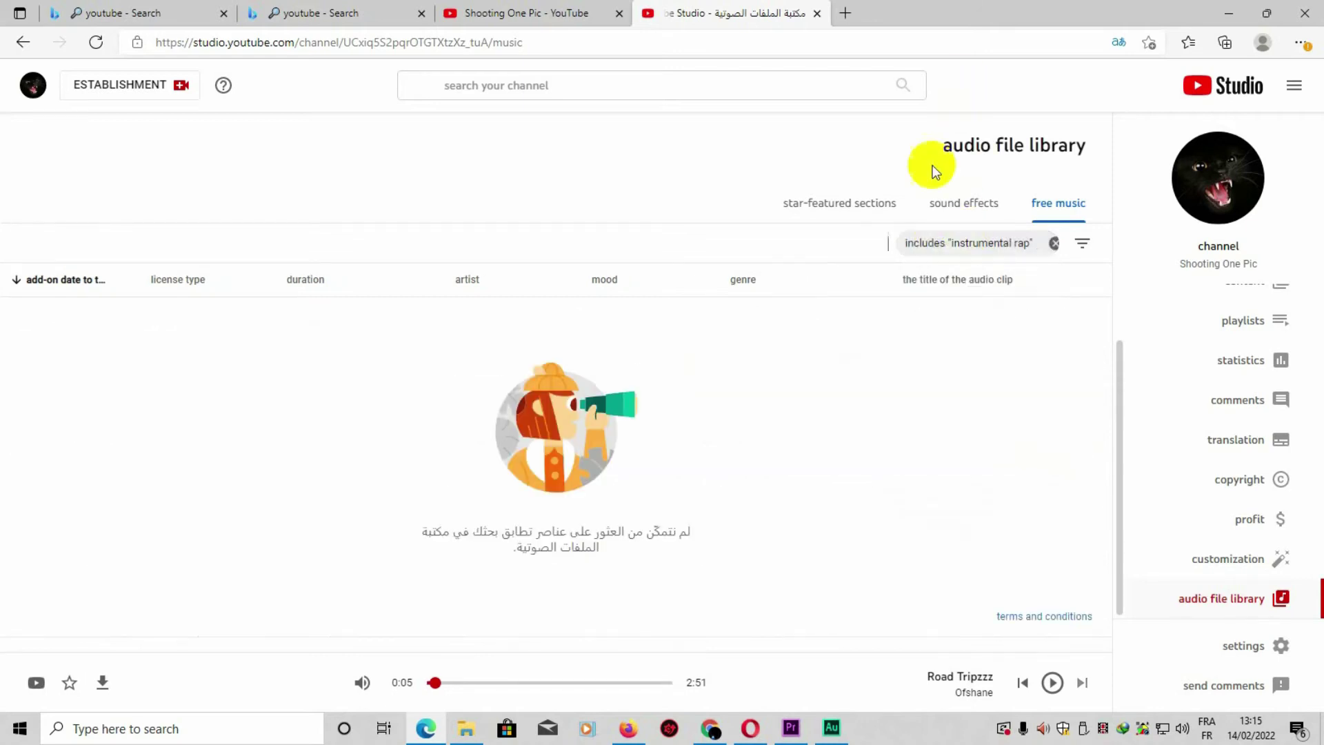
click(1054, 244)
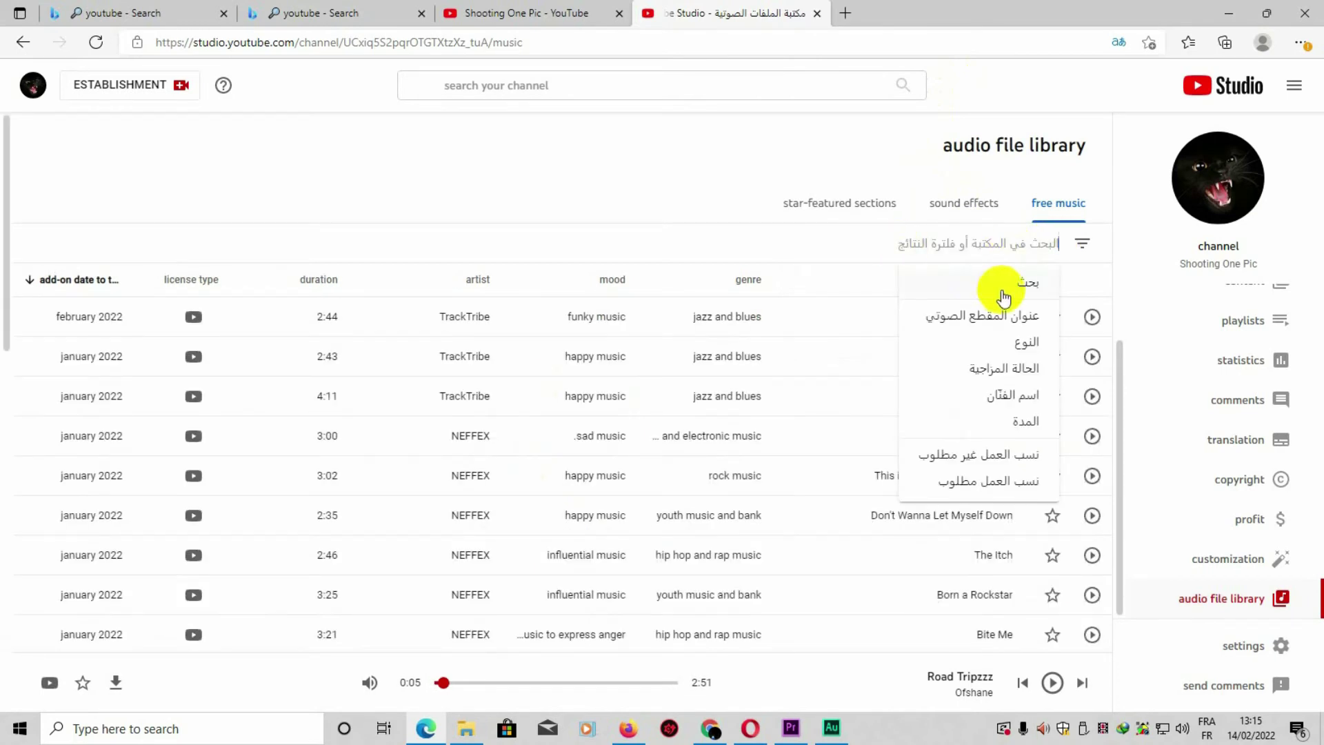
Step: Search the free music for "rap" and preview Travel Nonstop, West Bad and Watch Your Back, stopping playback at the end
text(rap)
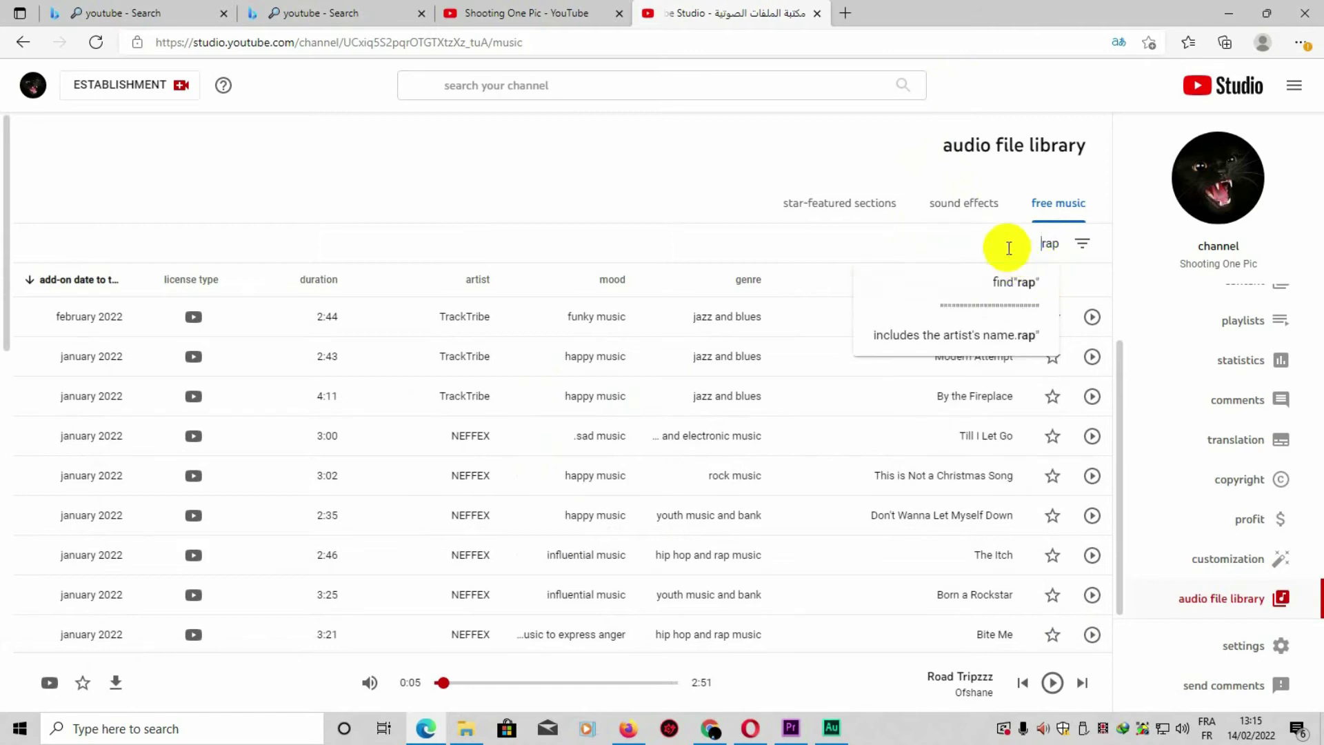
click(998, 298)
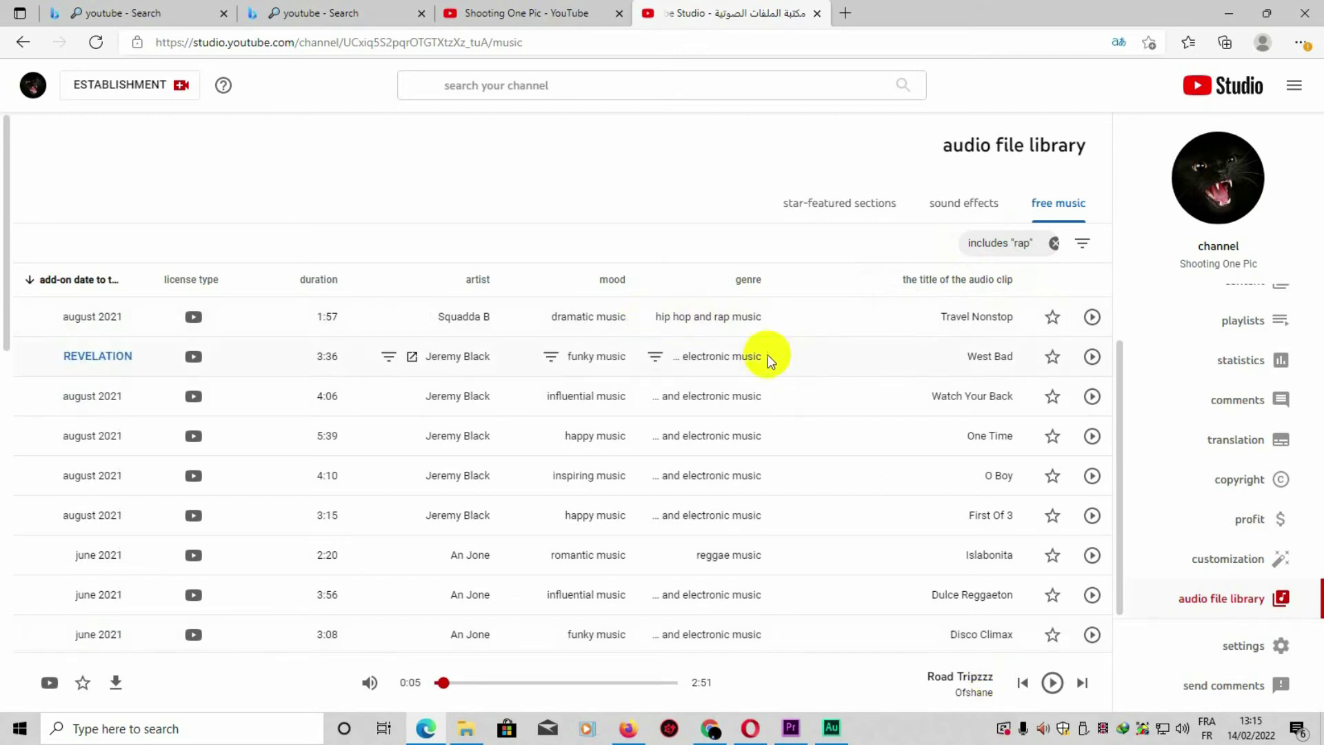
click(1091, 317)
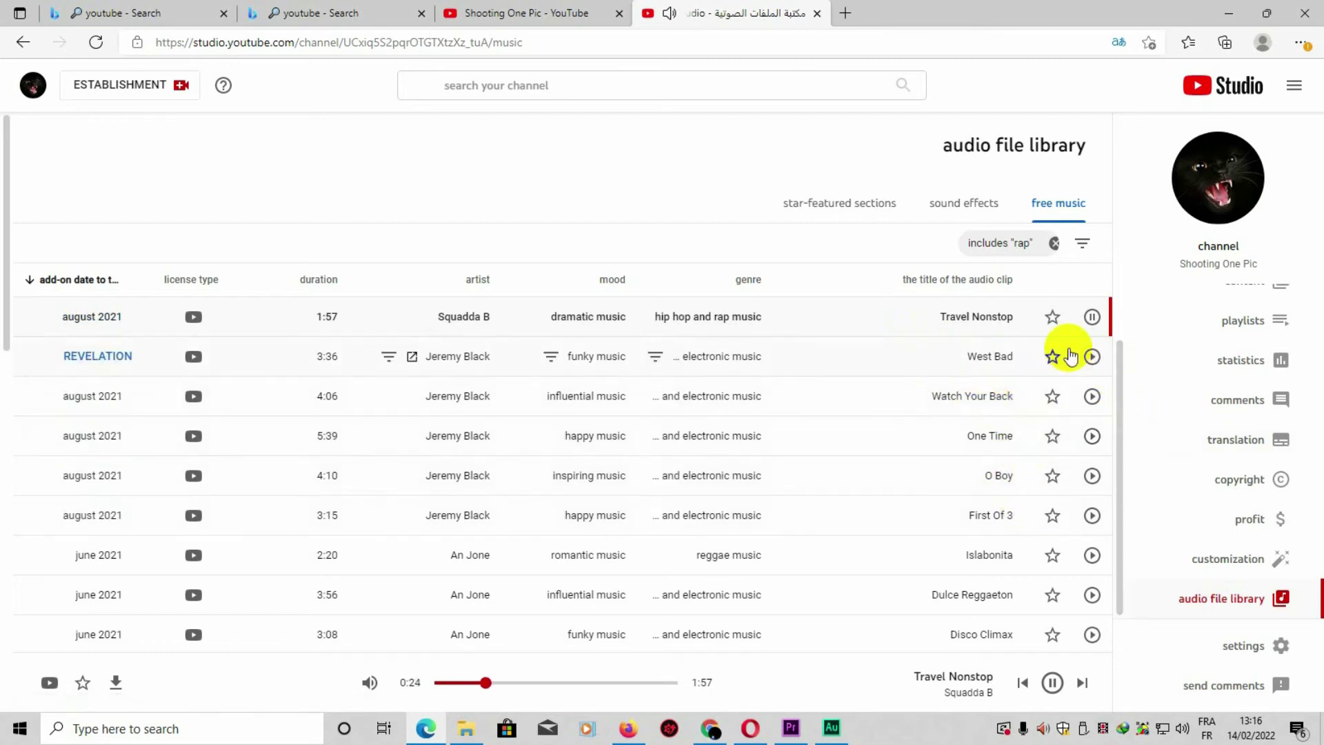
click(1092, 357)
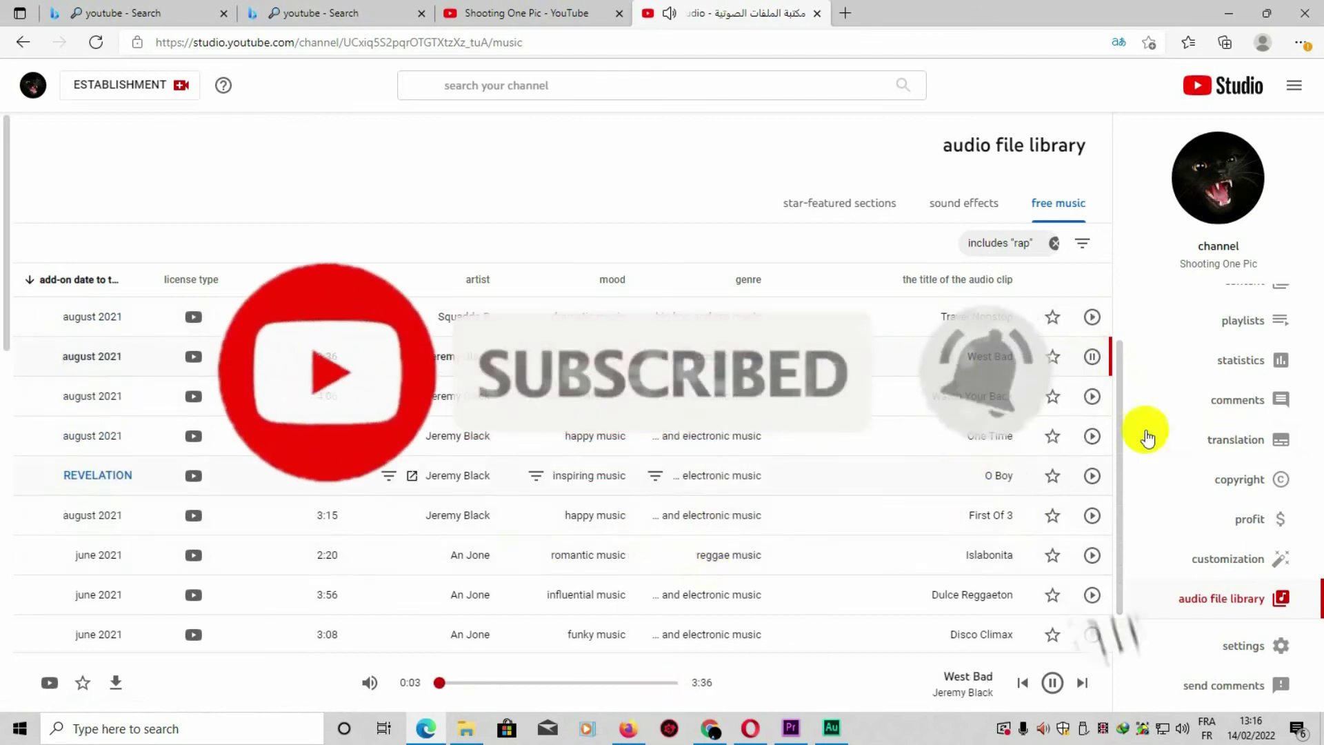
click(1093, 400)
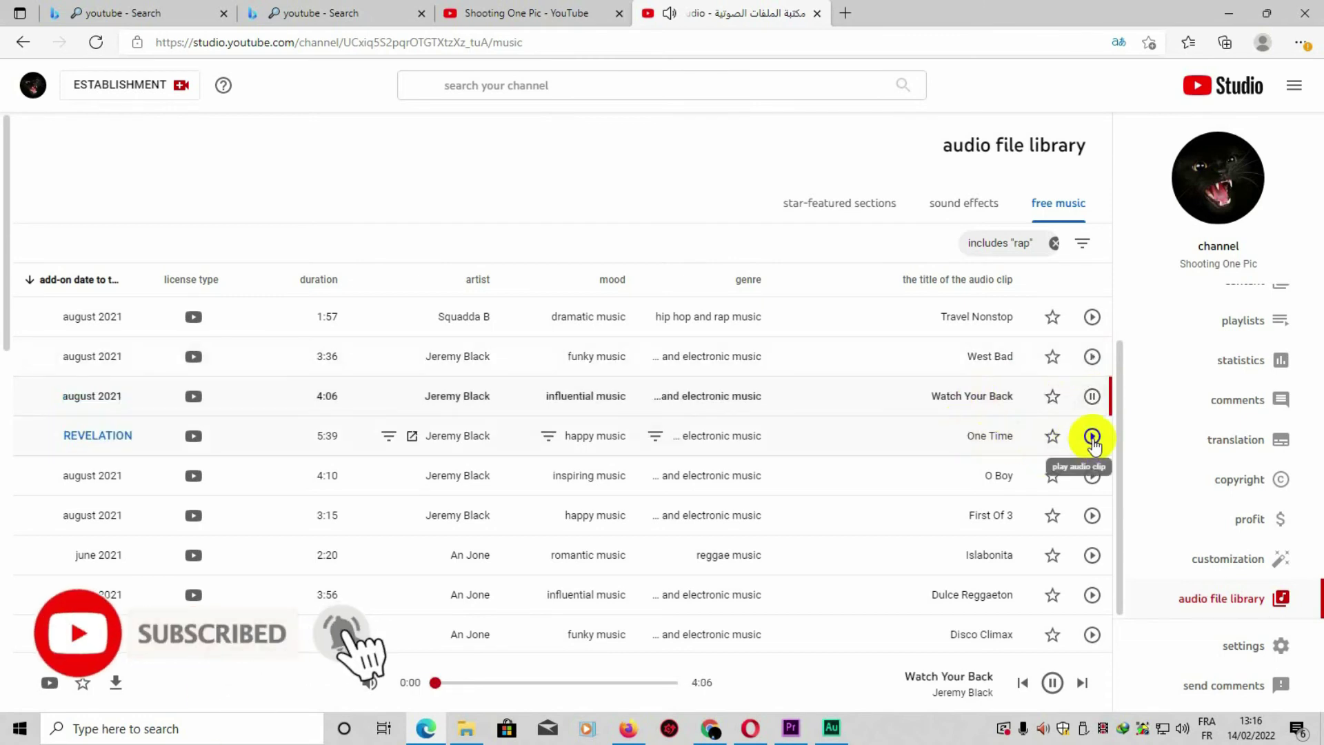
click(1091, 396)
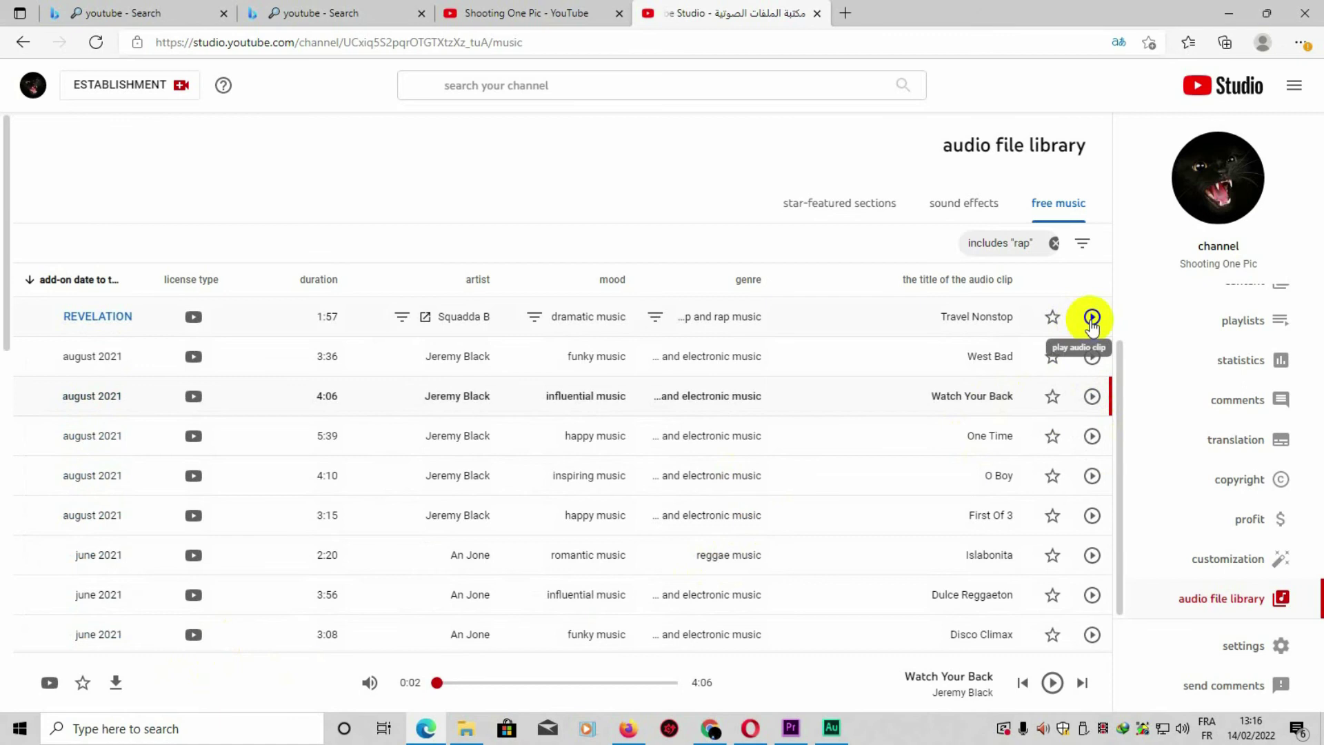
Step: Play the track O Boy and download it, then pause its playback
click(1092, 476)
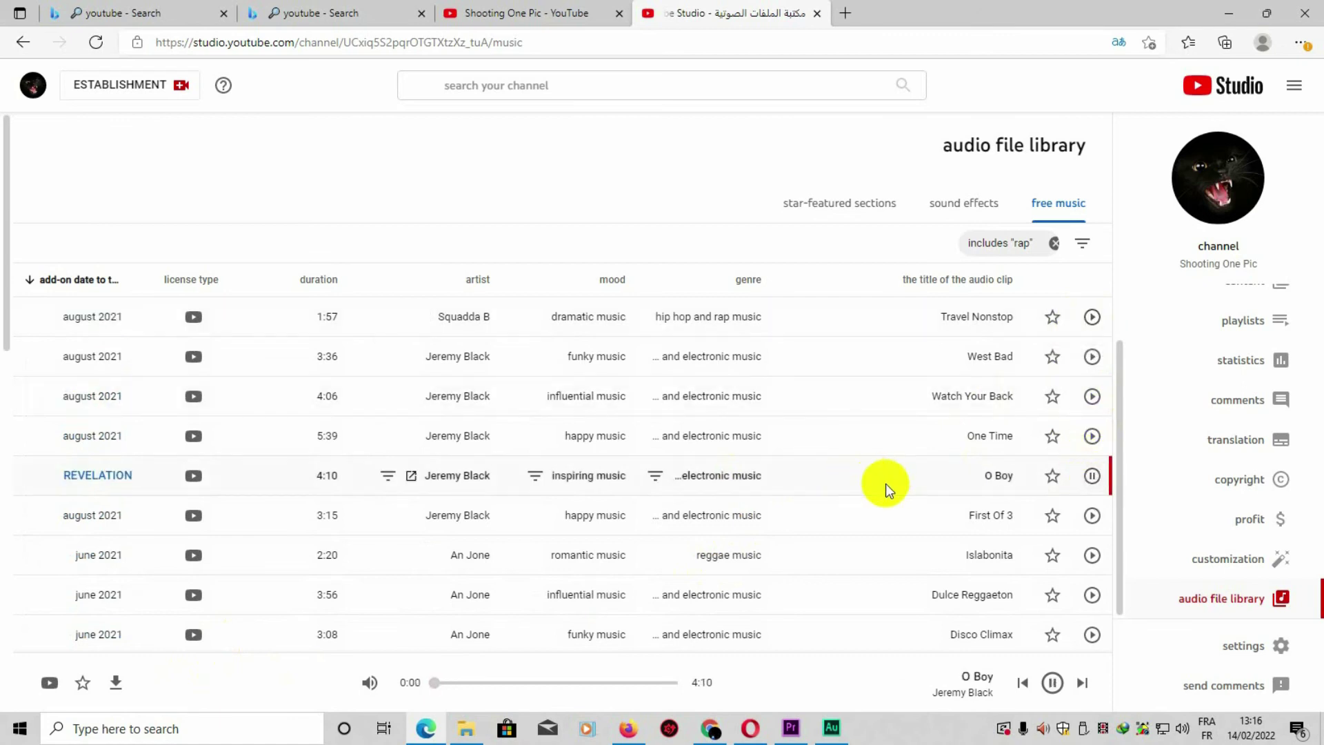
click(117, 684)
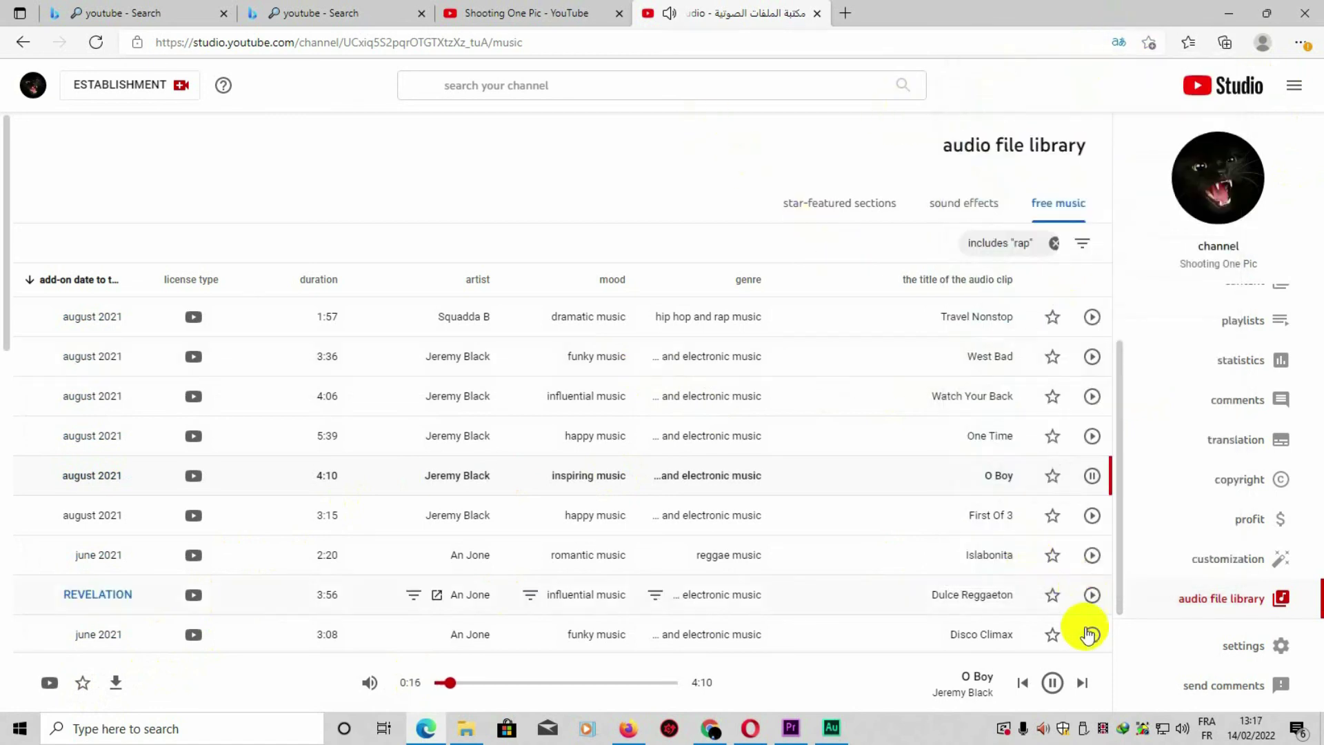
click(1051, 682)
Step: Preview Disco Climax from the "rap" results, stop it, download the track and dismiss the downloads list
scroll(1030, 505, down, 2)
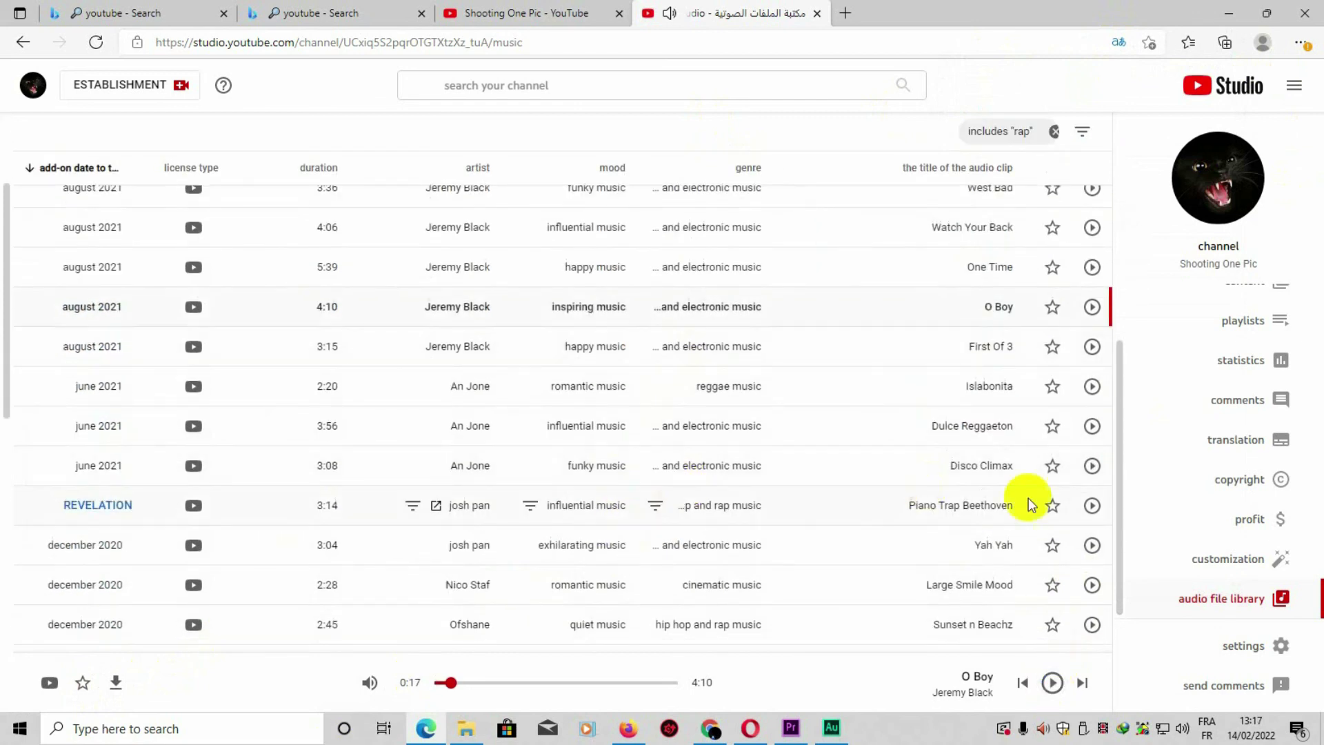
click(1093, 467)
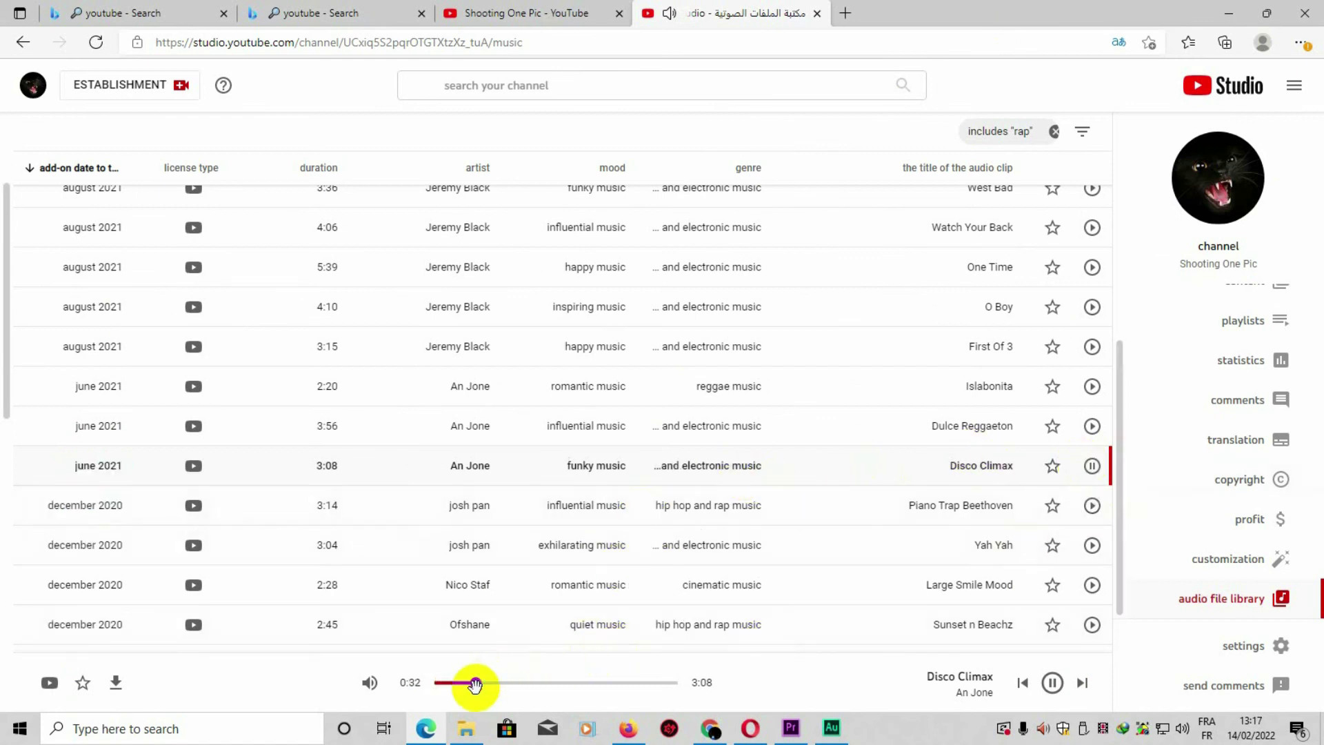
click(1092, 468)
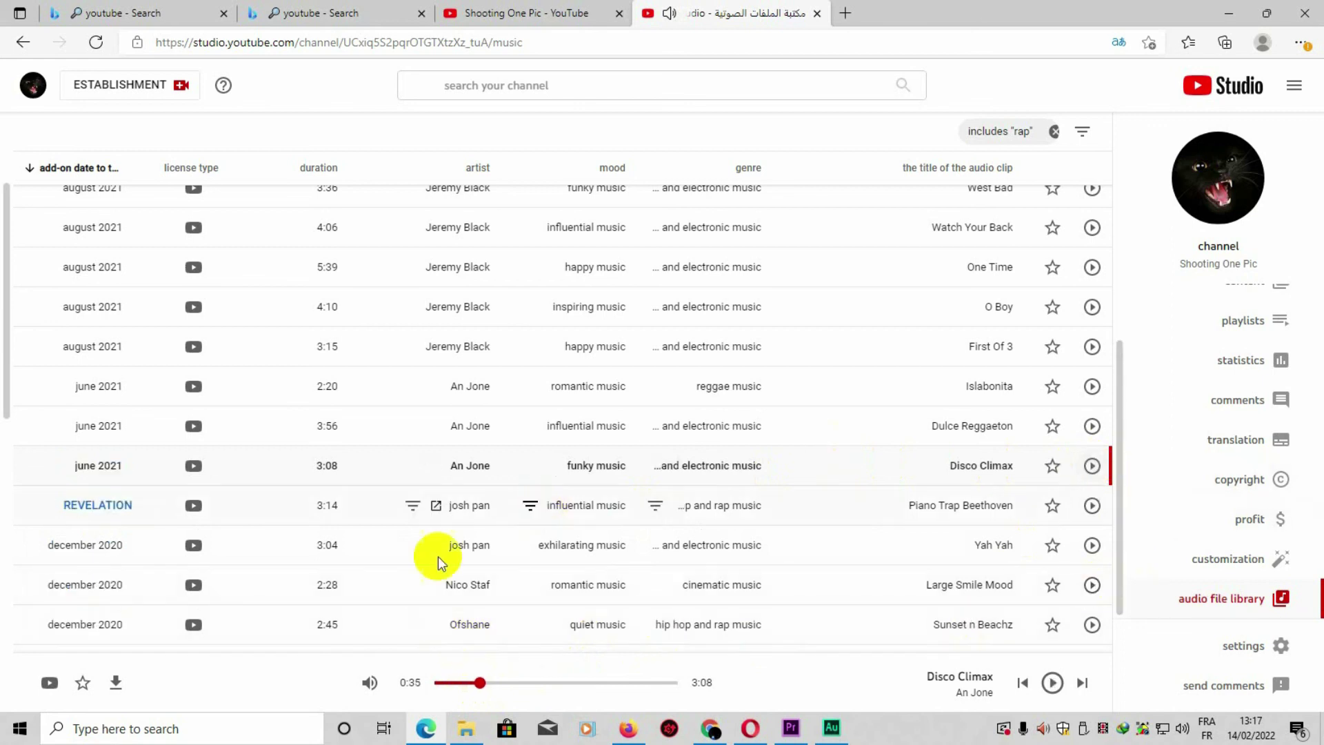
click(116, 683)
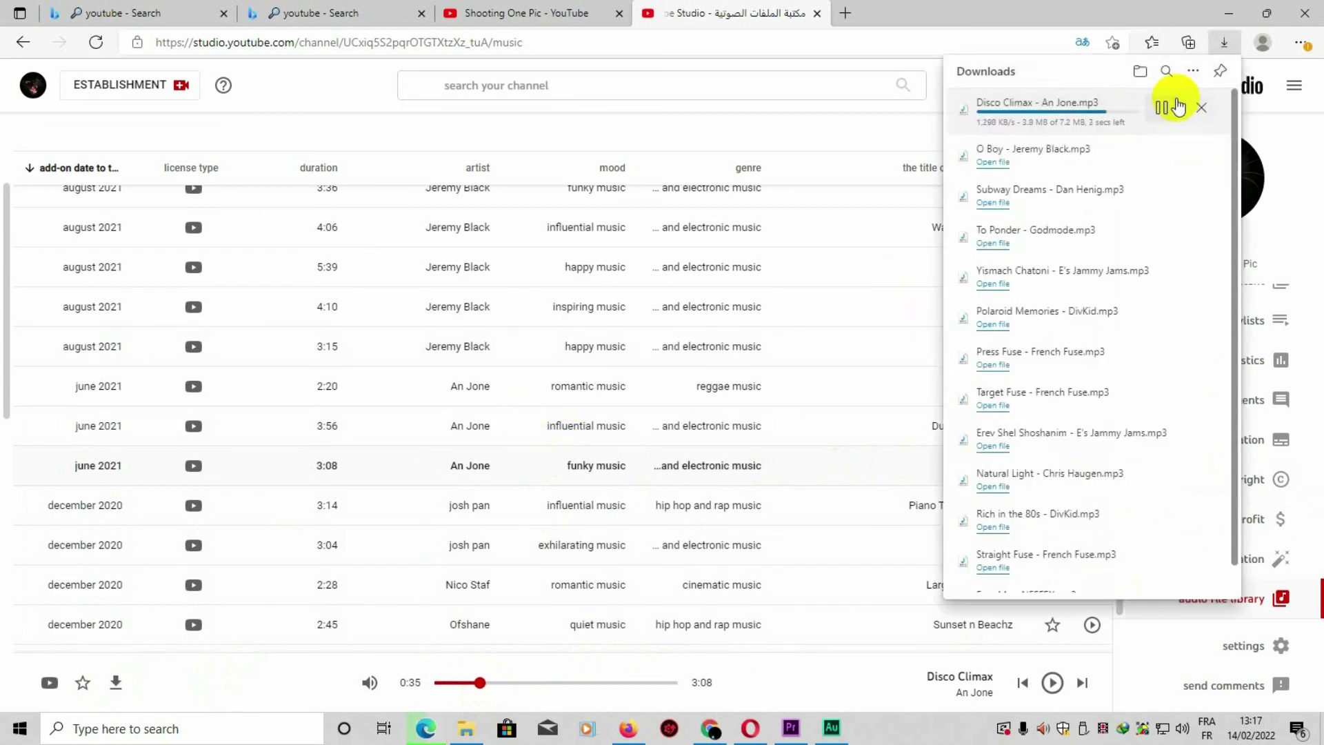
click(1074, 15)
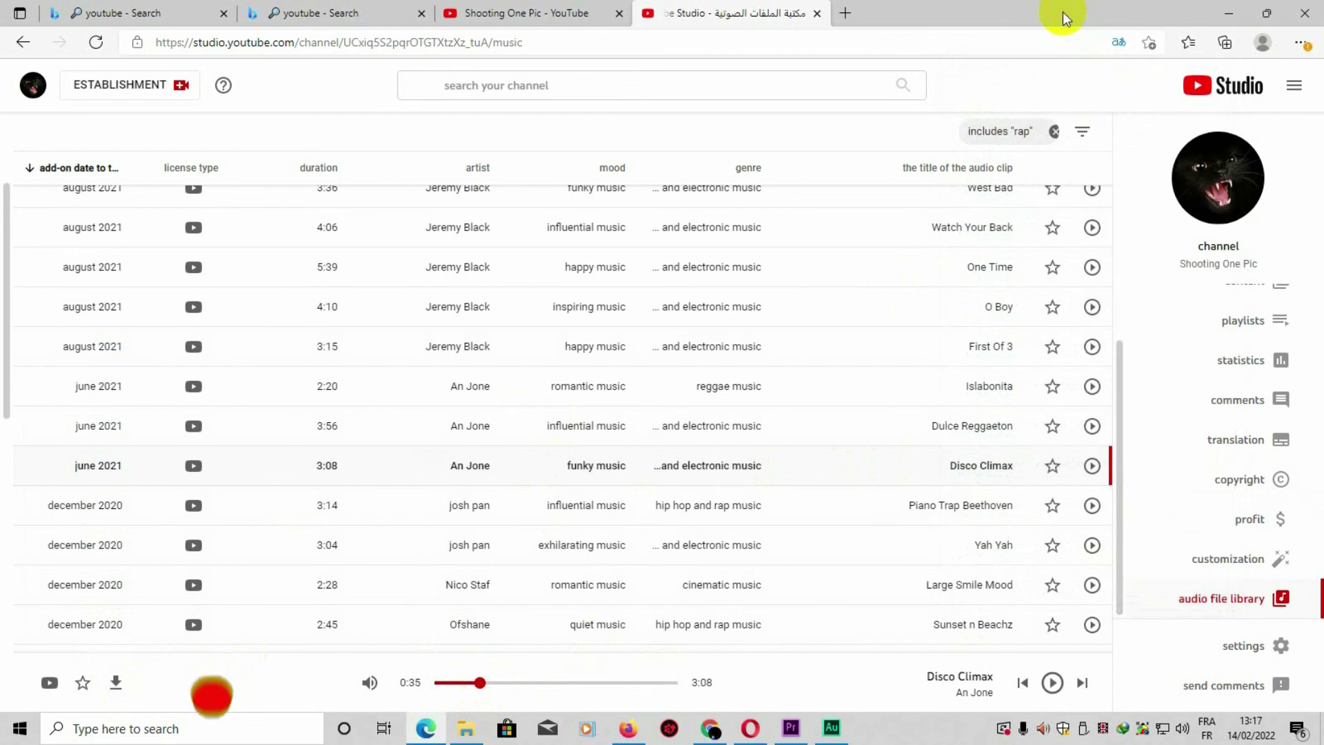